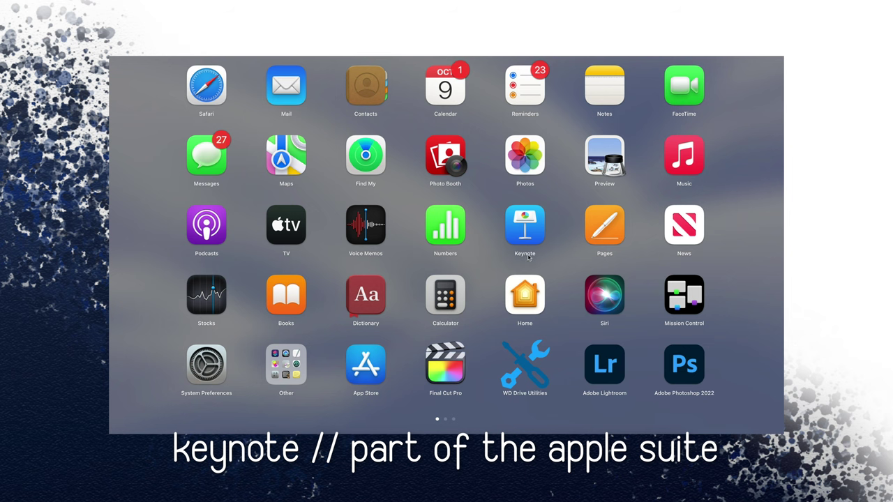
Step: Launch Keynote and create a Basic White presentation, keeping the Wide (16:9) slide size
click(537, 227)
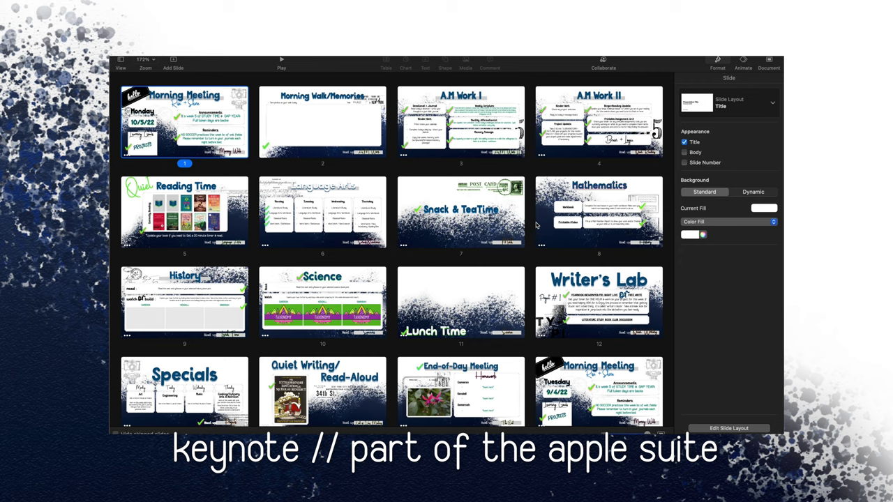
click(165, 52)
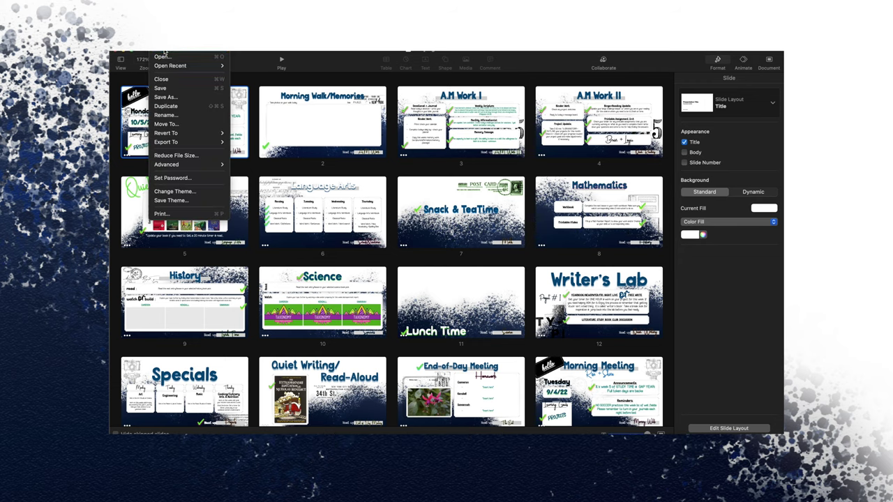
click(165, 53)
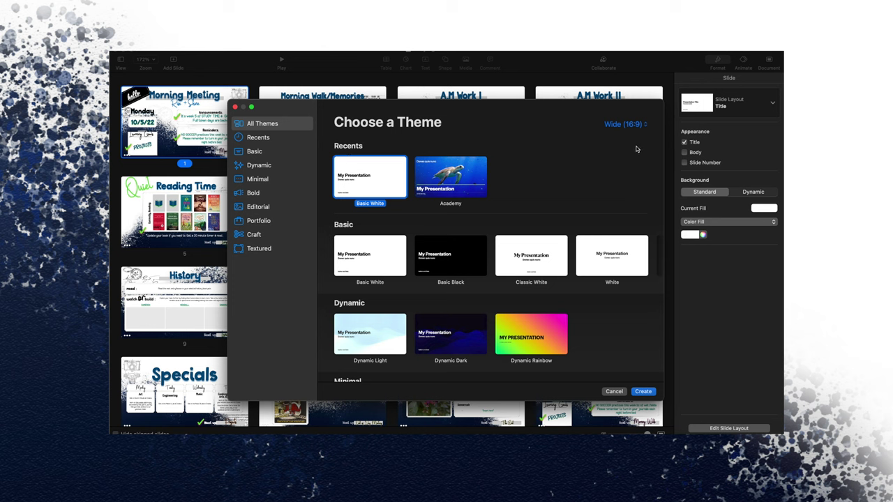
click(616, 131)
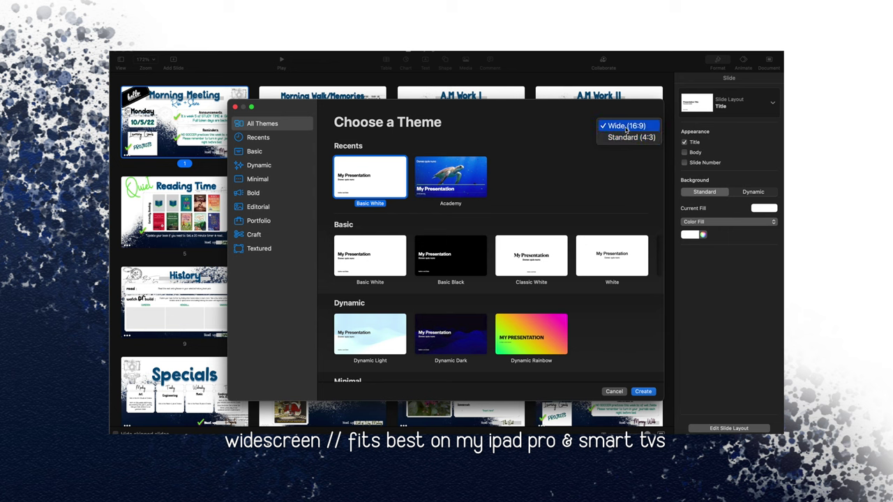
click(625, 127)
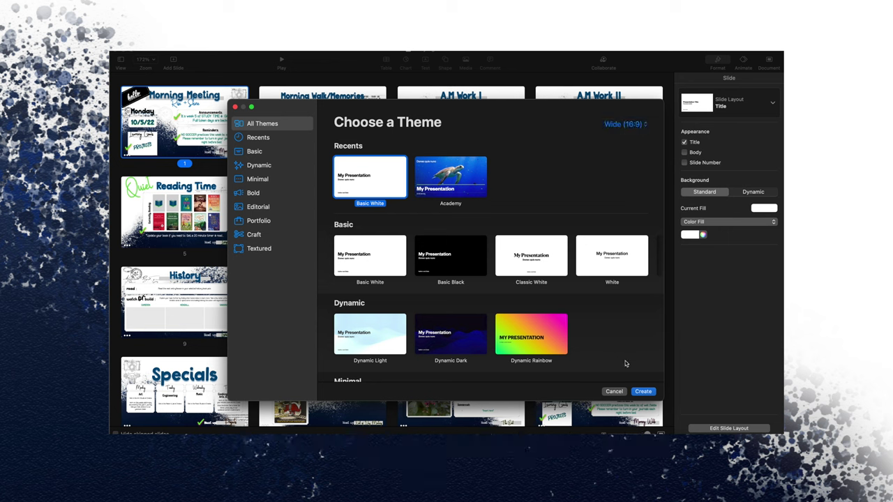
click(643, 391)
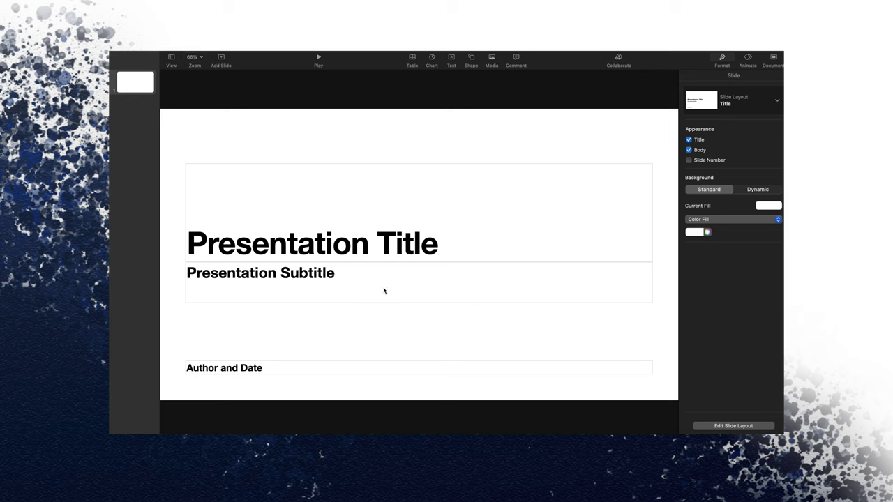
Step: Delete the title, subtitle and Author and Date placeholders from the first slide together
click(291, 243)
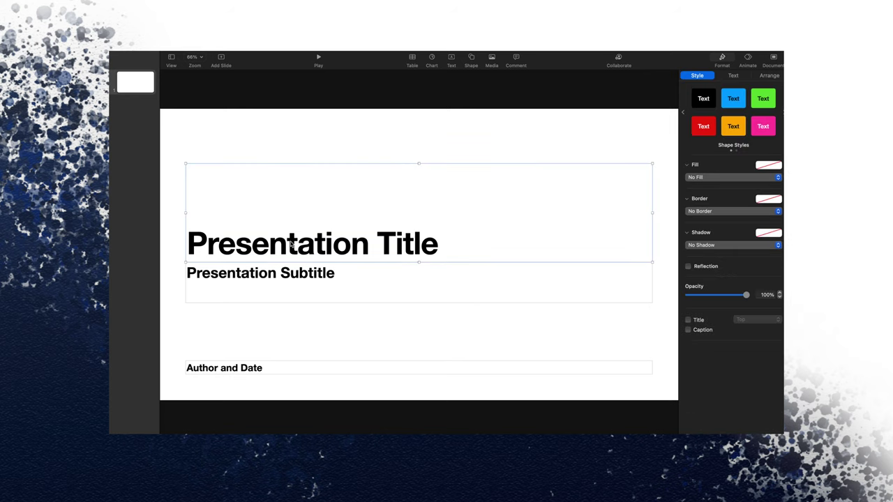
shift+click(289, 288)
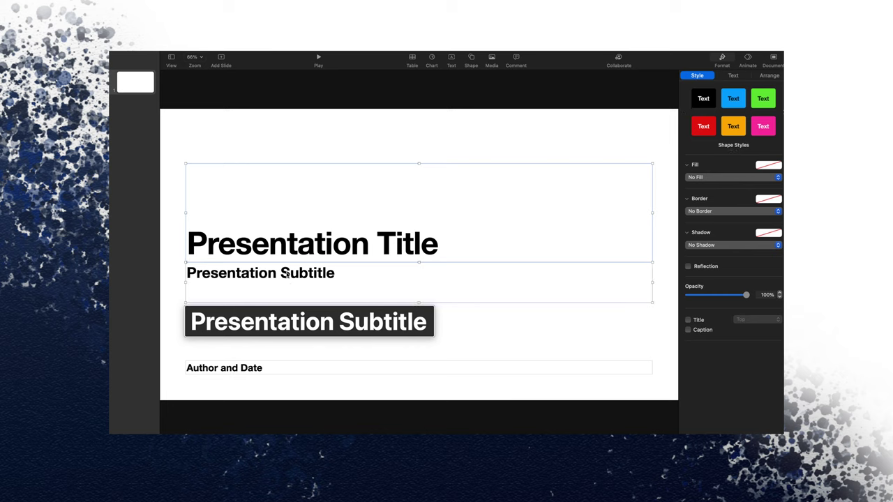
shift+click(239, 368)
key(Delete)
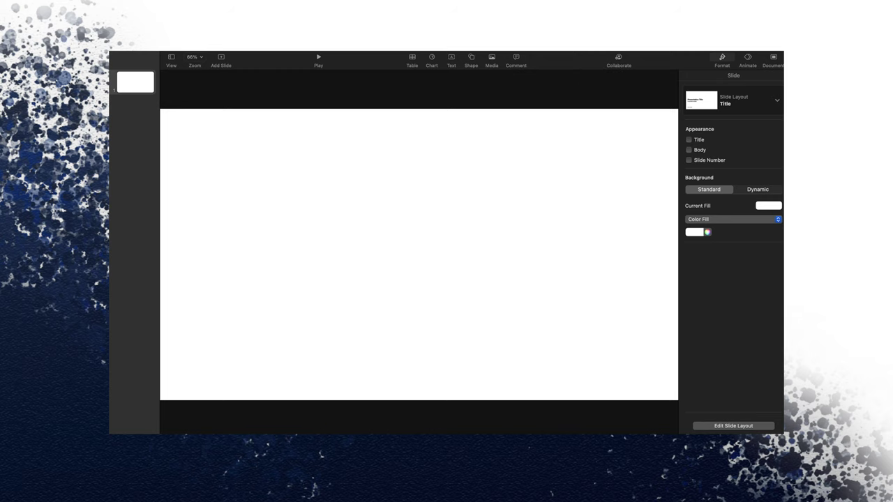
click(723, 59)
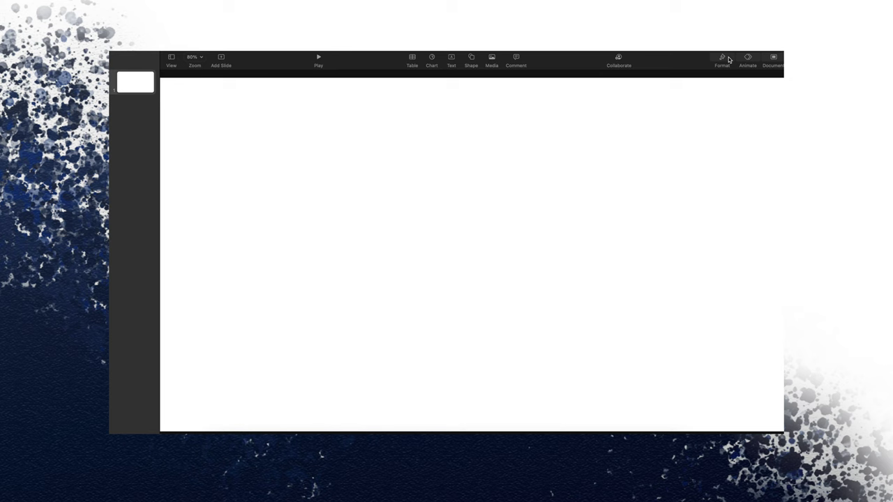
click(728, 59)
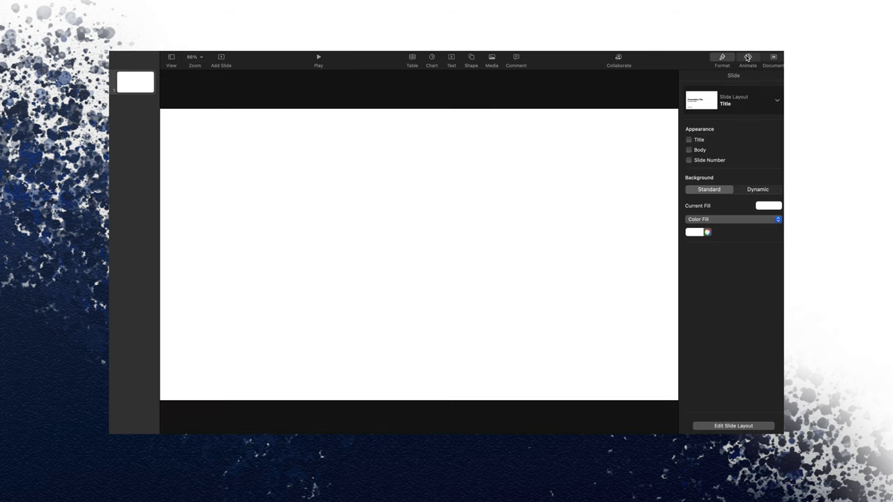
click(747, 58)
click(748, 58)
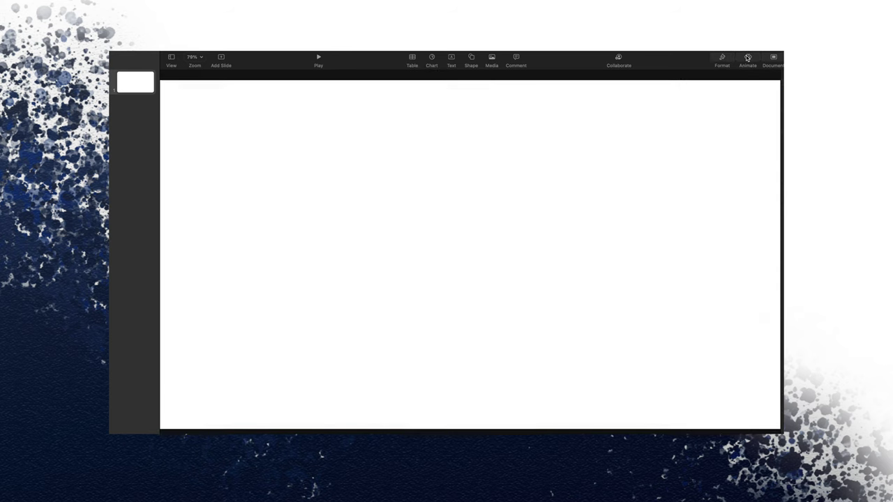
click(748, 57)
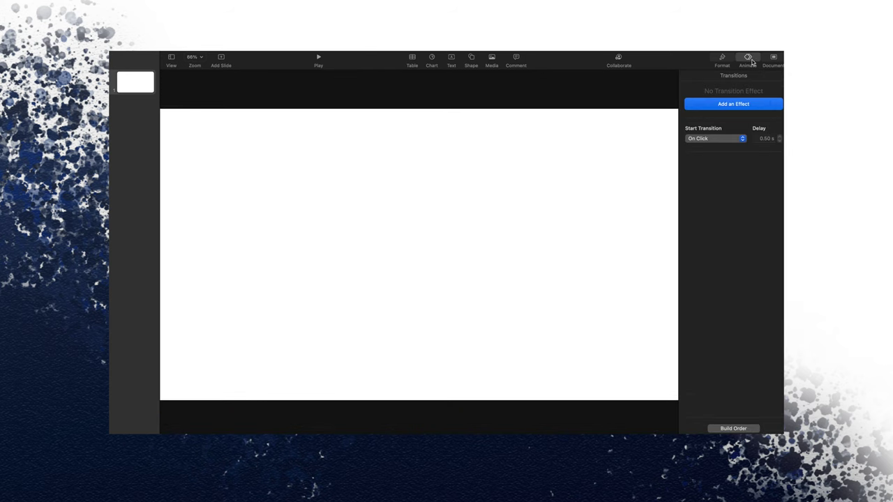
click(772, 59)
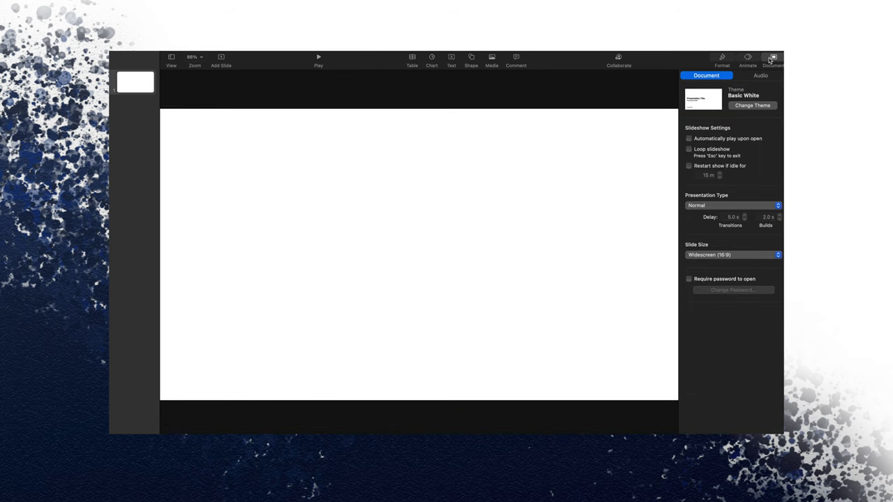
click(771, 59)
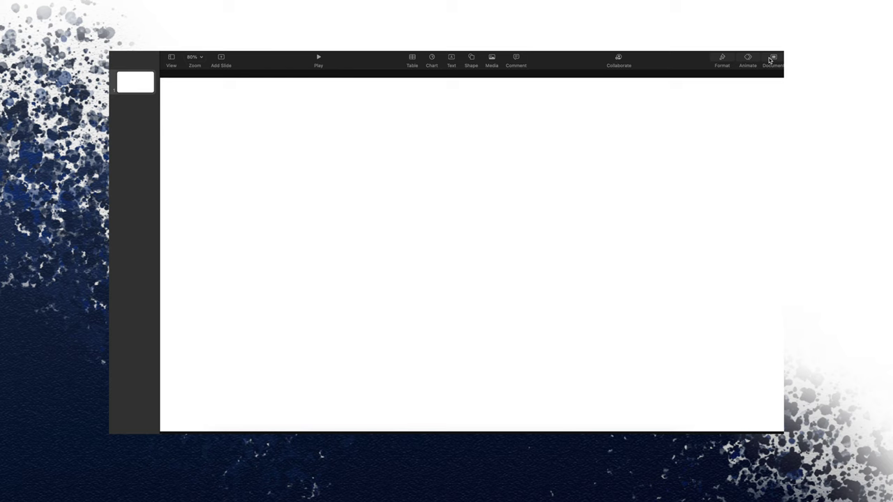
click(770, 60)
click(725, 58)
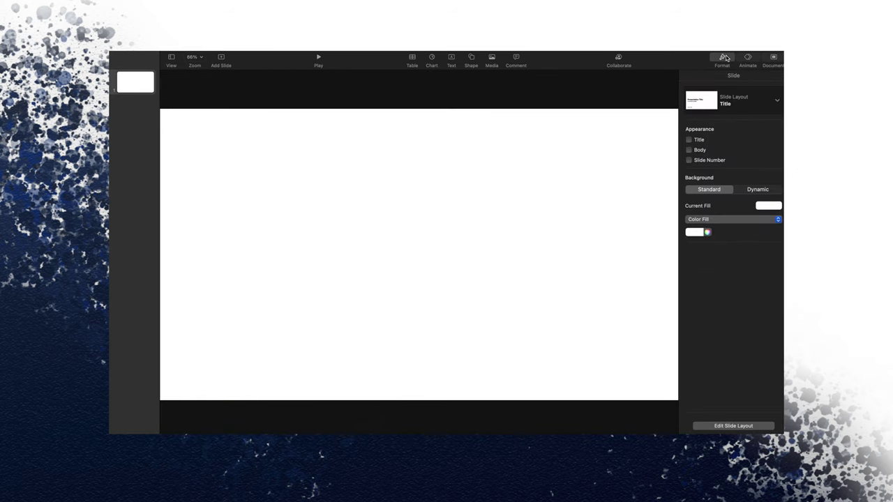
click(131, 82)
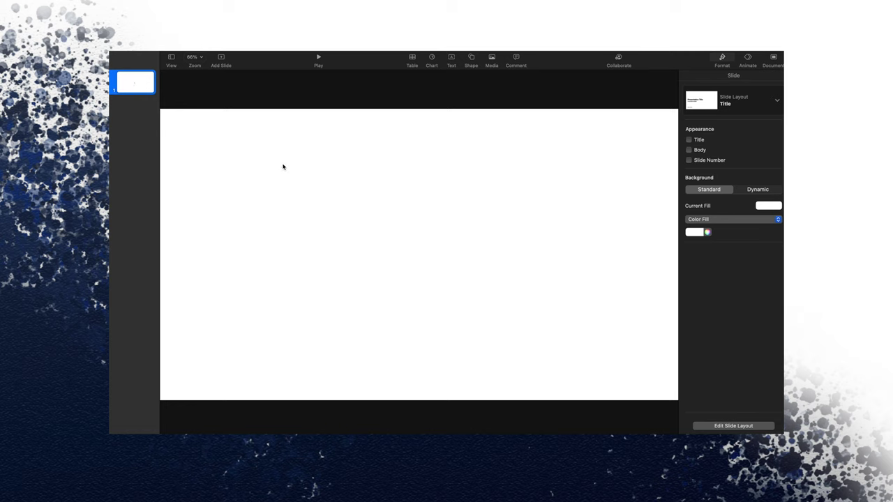
Step: Paste the copied daily-schedule slides into the deck after the blank first slide
right_click(140, 86)
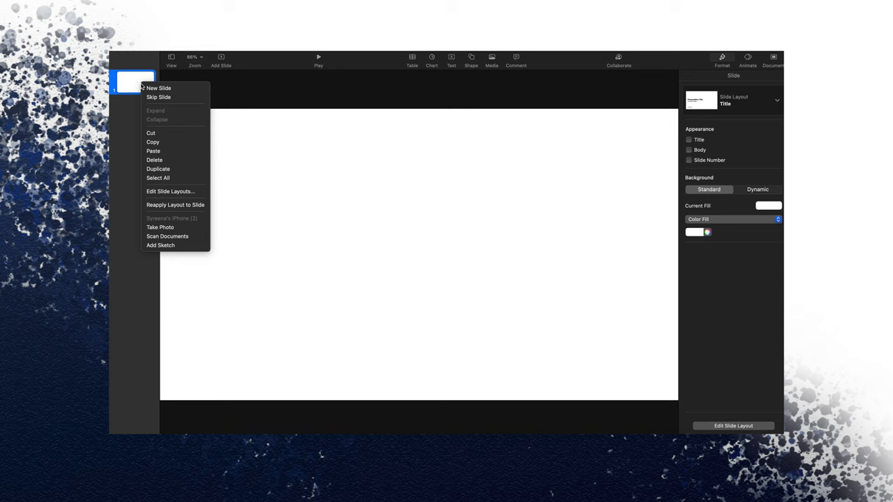
click(164, 151)
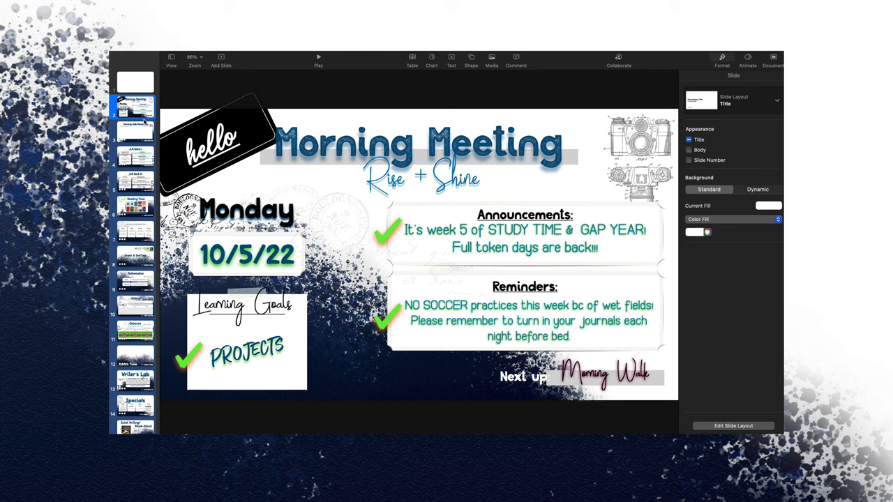
scroll(144, 122, down, 2)
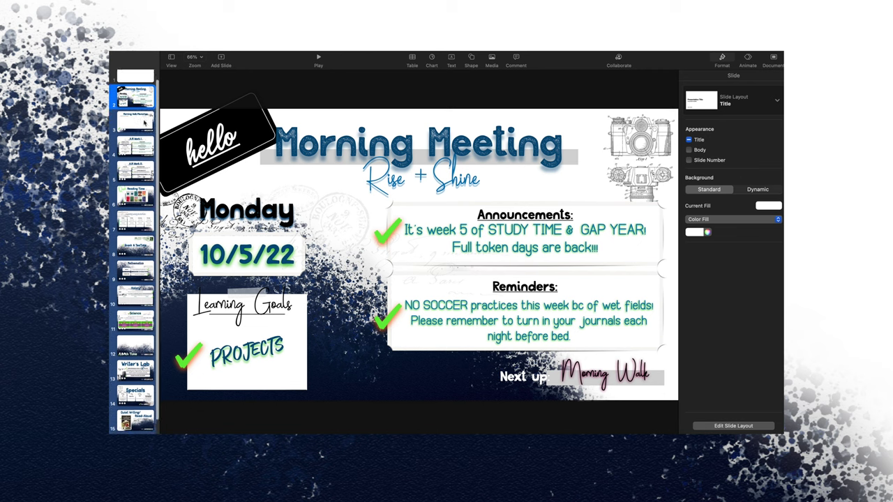
scroll(144, 122, up, 2)
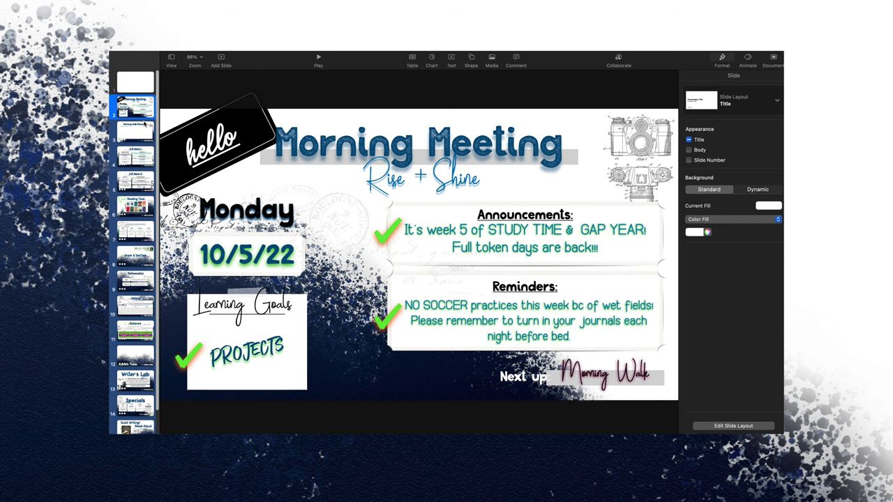
click(134, 82)
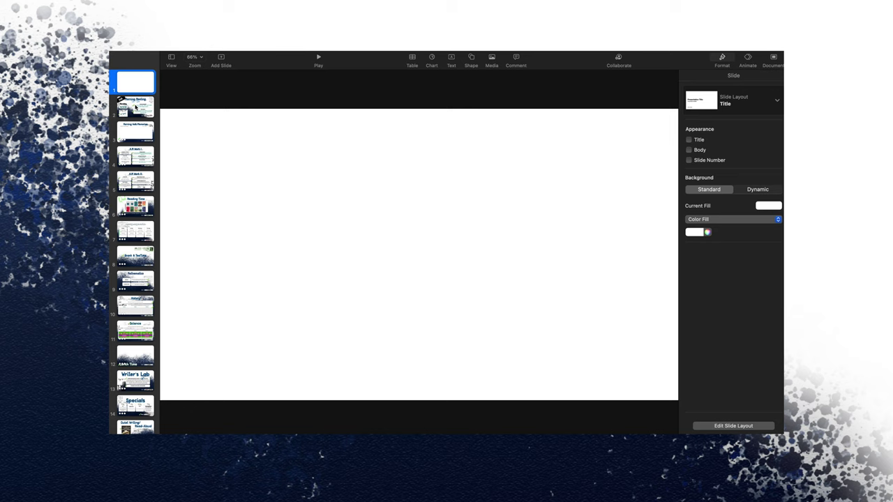
Step: Review the slides from Morning Meeting through Mathematics in the navigator
click(118, 101)
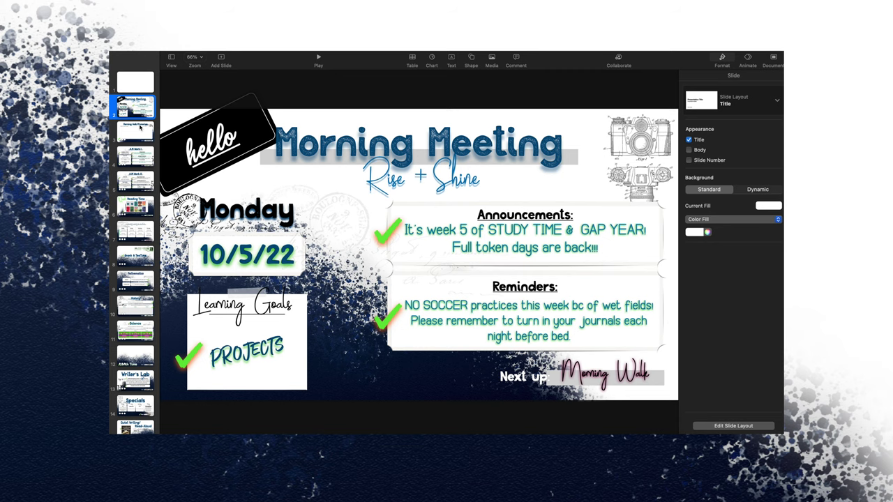
click(140, 128)
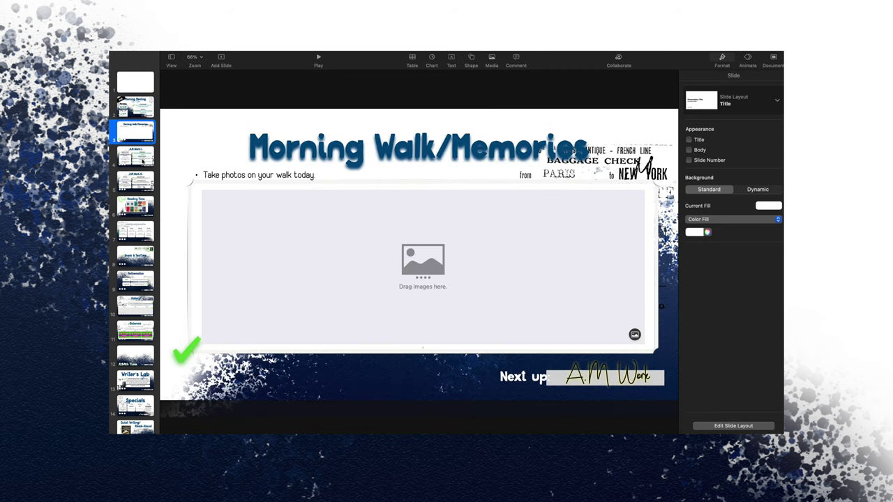
click(142, 161)
click(143, 182)
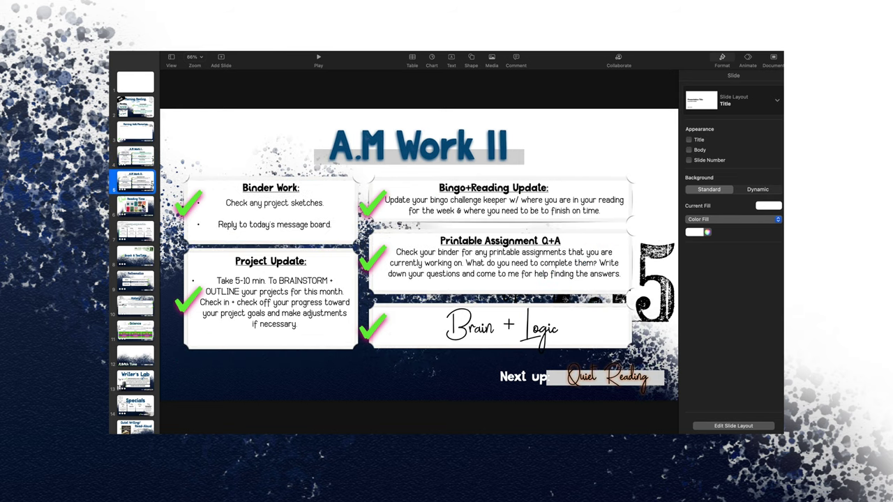
click(143, 207)
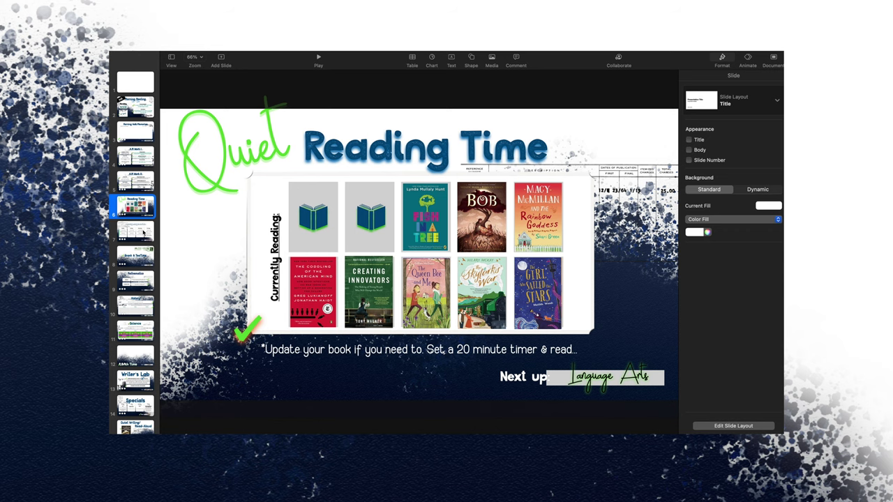
click(143, 232)
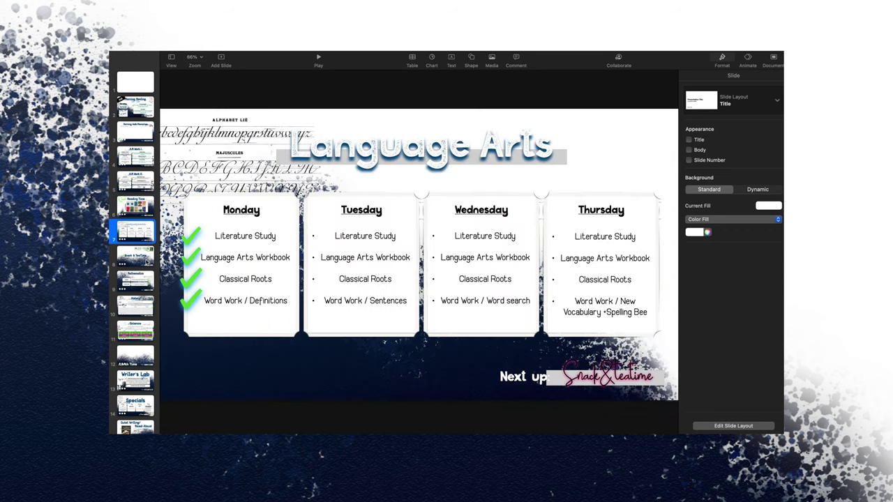
click(135, 256)
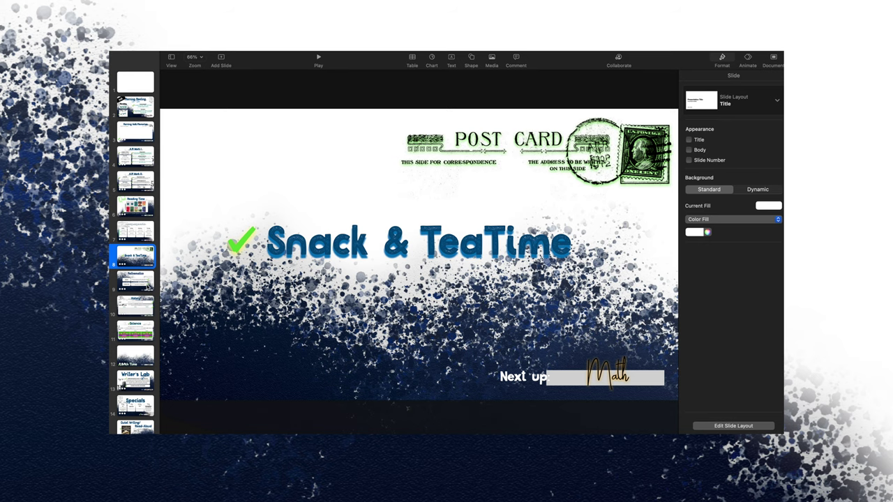
click(146, 287)
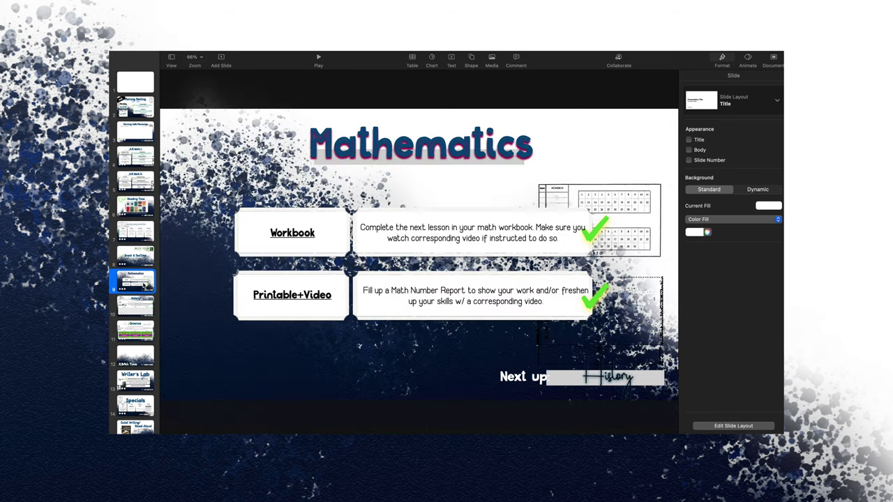
scroll(145, 286, down, 3)
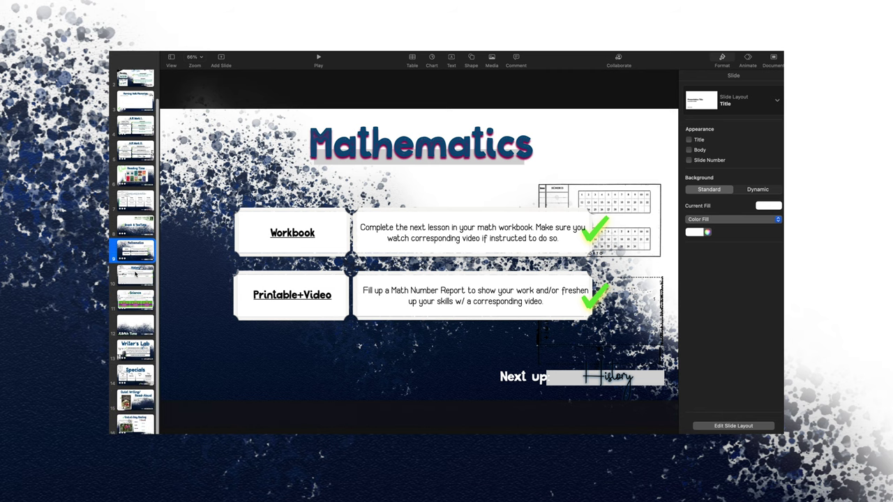
Step: Review the History through End-of-Day Meeting slides in the navigator
click(135, 274)
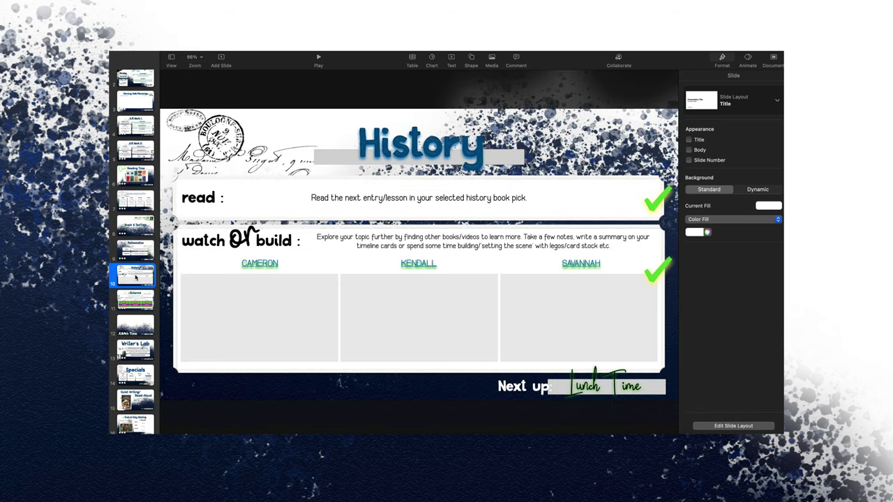
click(139, 304)
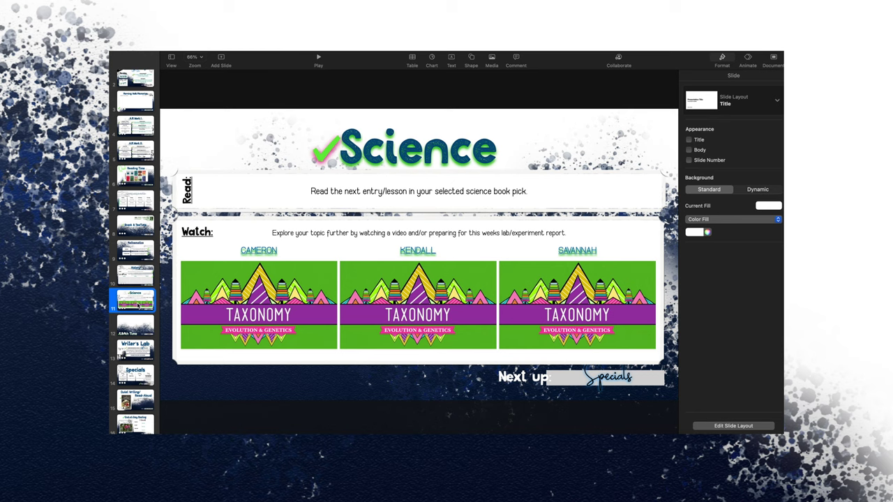
click(139, 331)
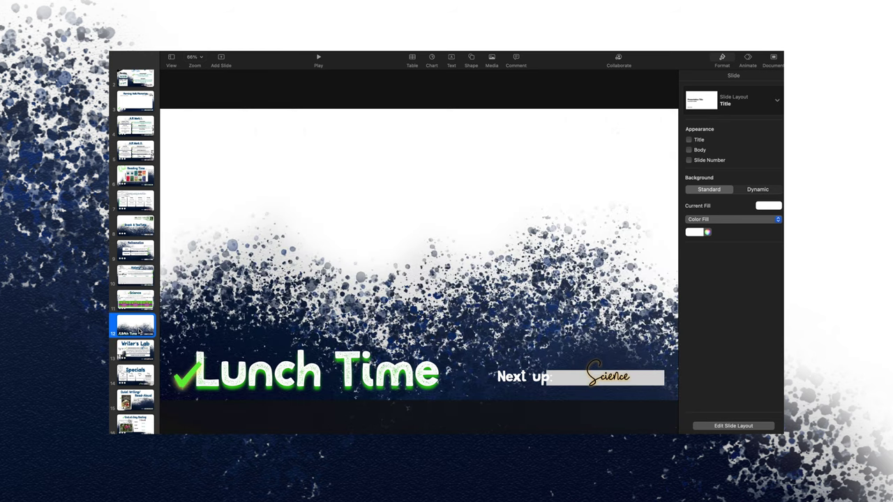
click(140, 348)
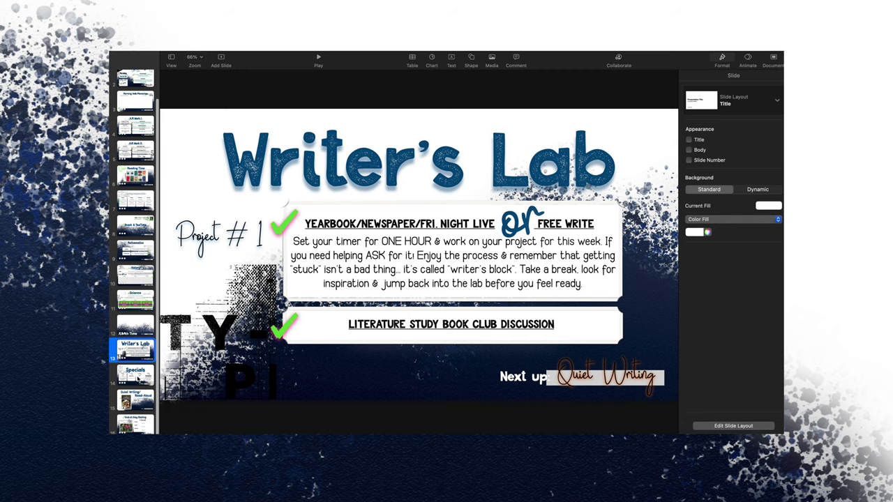
click(139, 377)
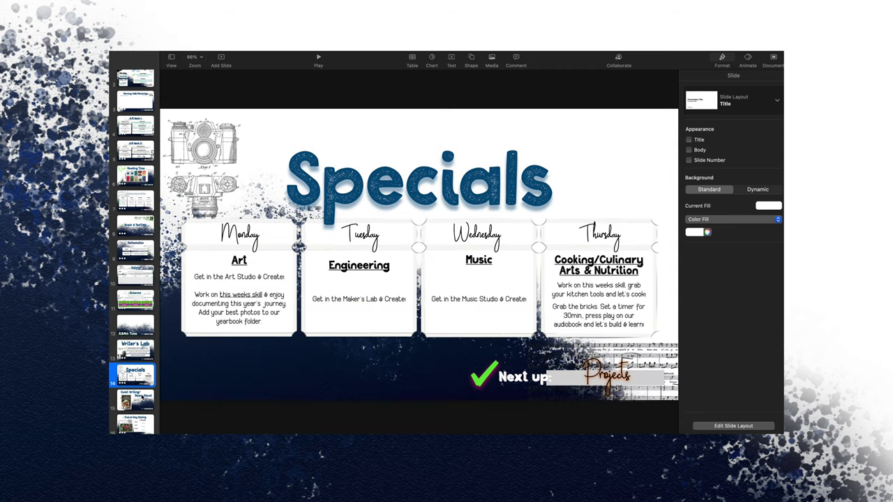
click(137, 396)
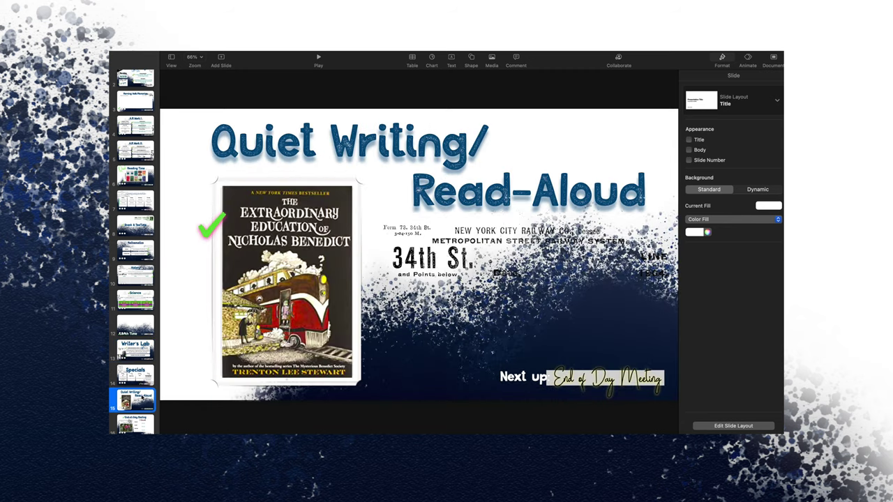
click(142, 419)
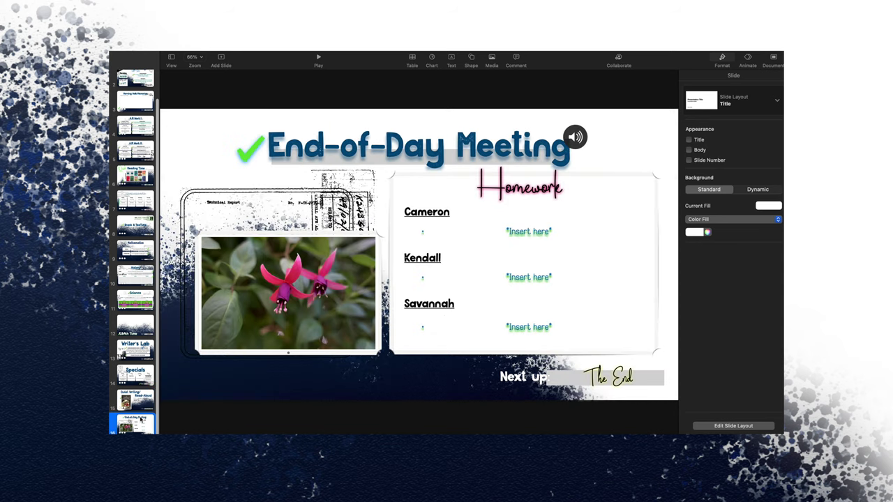
scroll(136, 300, up, 3)
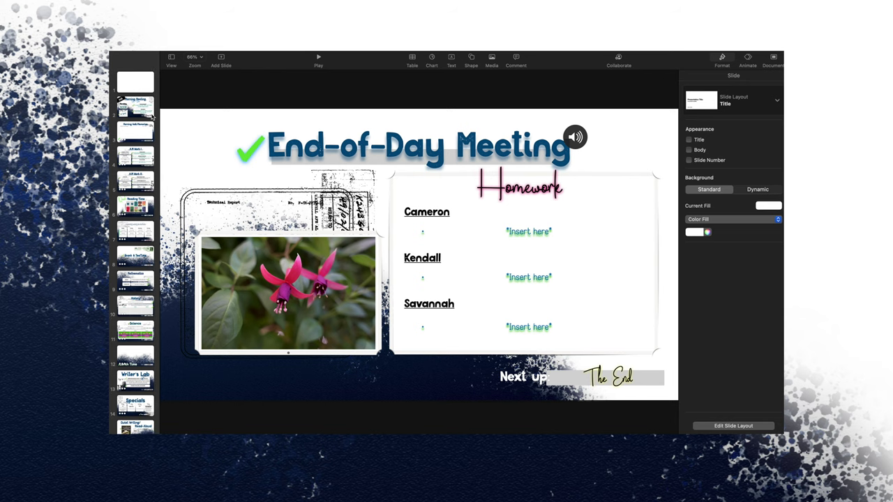
Step: Select the Morning Meeting title text on slide 2, then go to the blank first slide
click(145, 109)
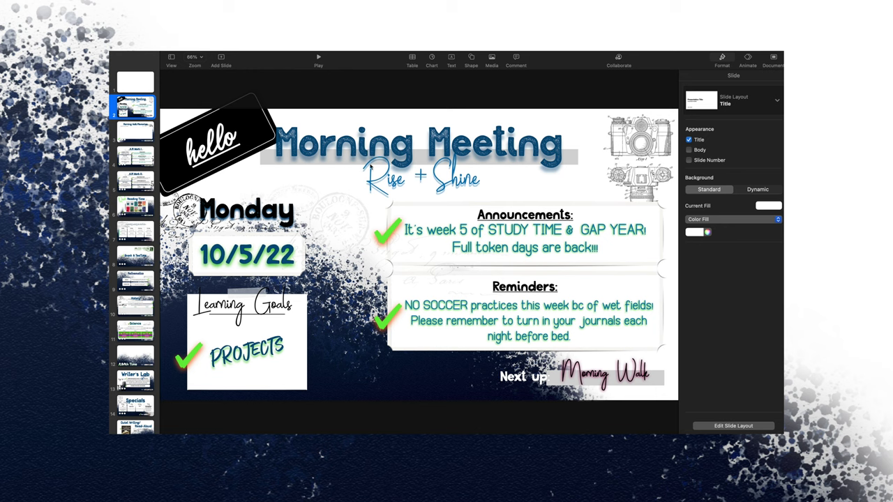
click(445, 139)
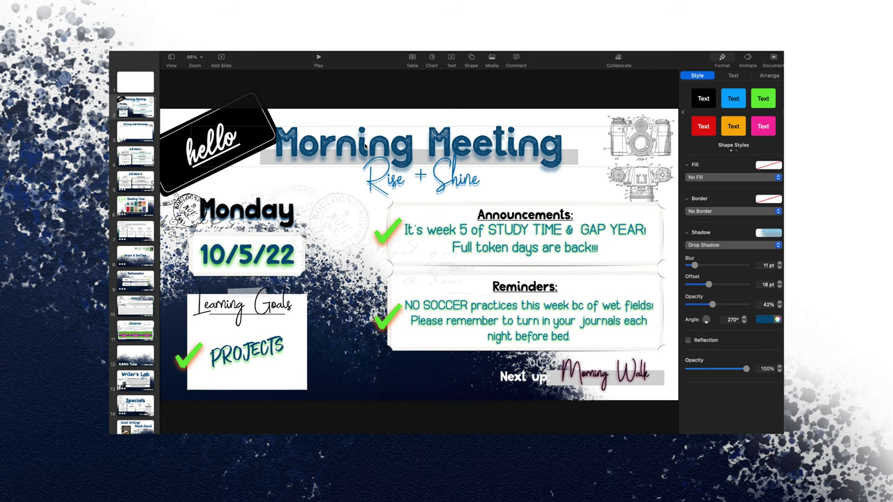
drag(274, 147, 597, 143)
key(super+c)
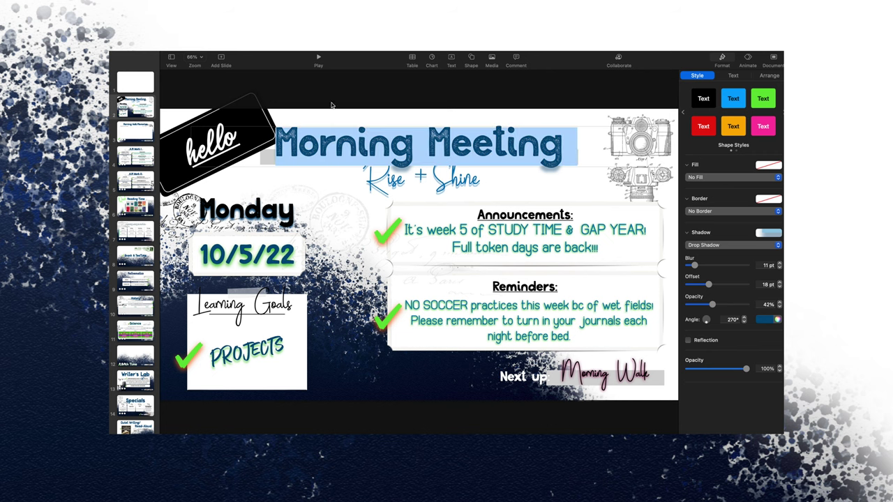
click(148, 85)
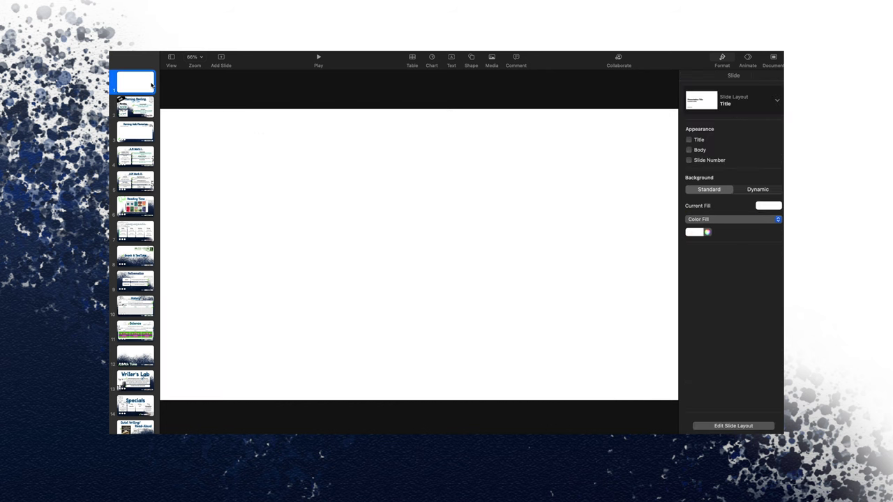
Step: Add a text box near the top with the pasted Morning Meeting title, widened to one line
click(450, 59)
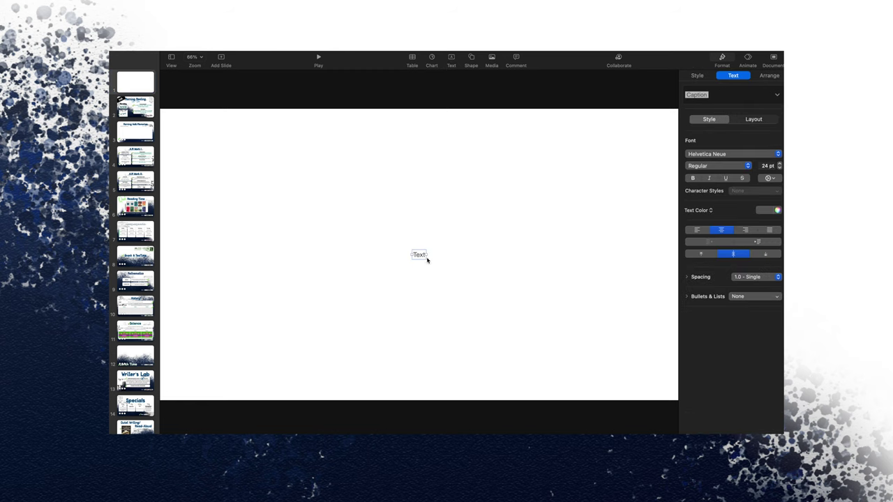
drag(426, 256, 591, 262)
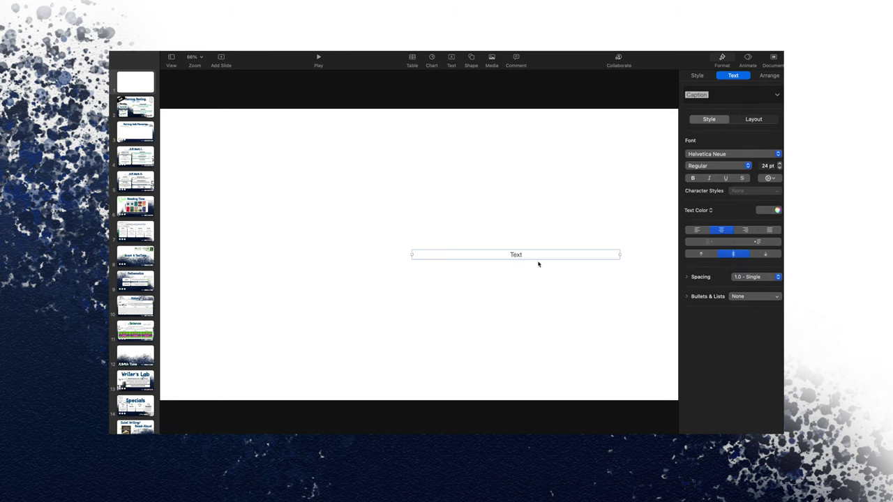
drag(505, 255, 419, 160)
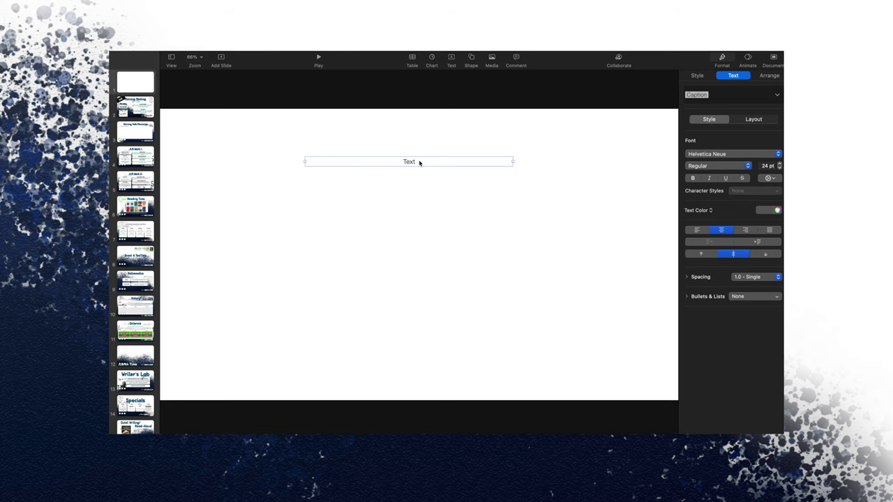
double_click(418, 161)
key(super+v)
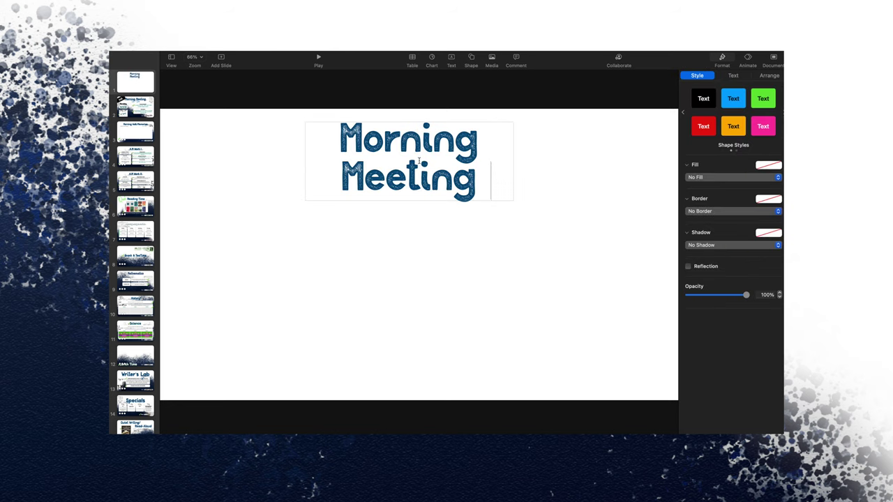
click(547, 176)
click(450, 168)
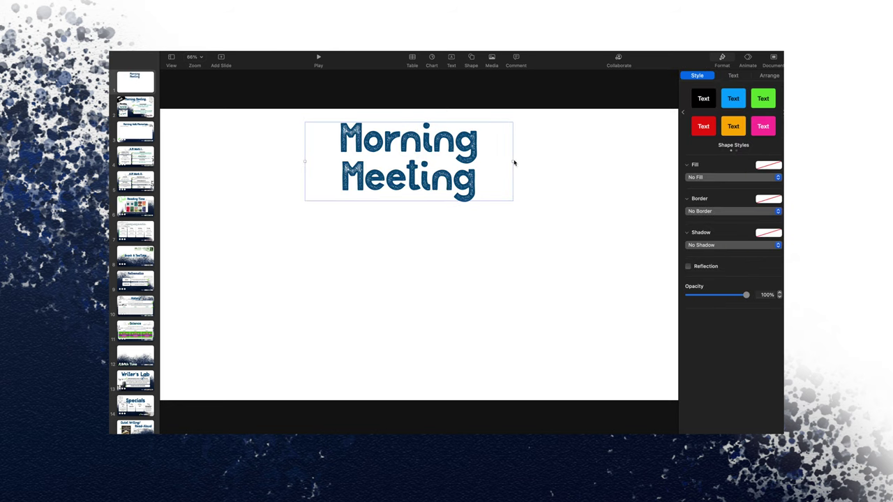
mouse_move(512, 162)
mouse_down()
mouse_move(618, 169)
mouse_move(524, 180)
mouse_move(540, 151)
mouse_move(529, 159)
mouse_up()
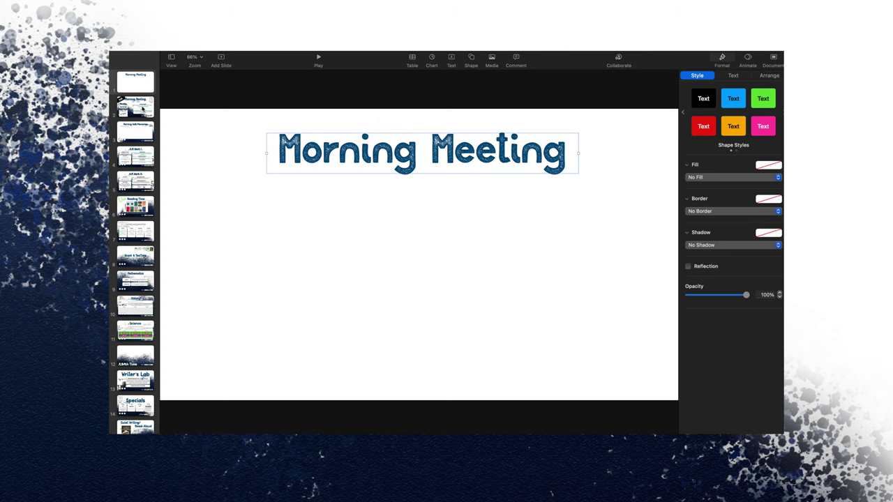
Step: Bring the 10/5/22 date box and a picture-frame box from slide 2 onto the first slide
click(142, 108)
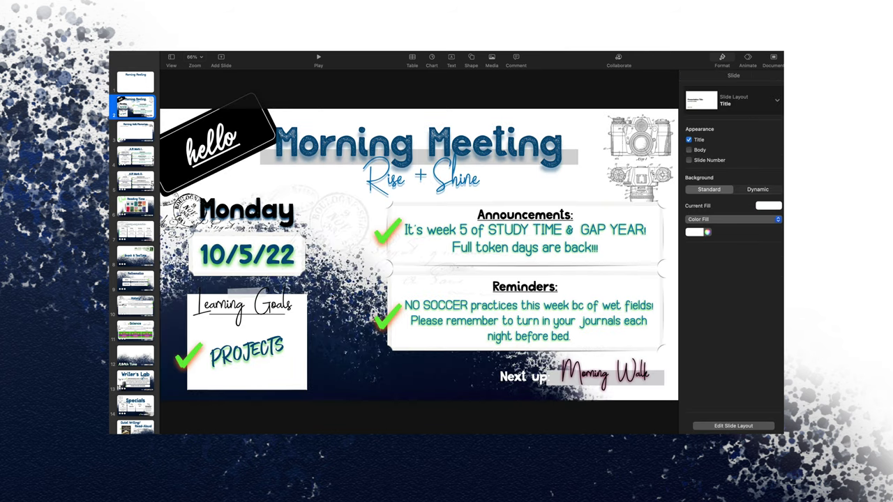
click(275, 255)
drag(275, 251, 267, 219)
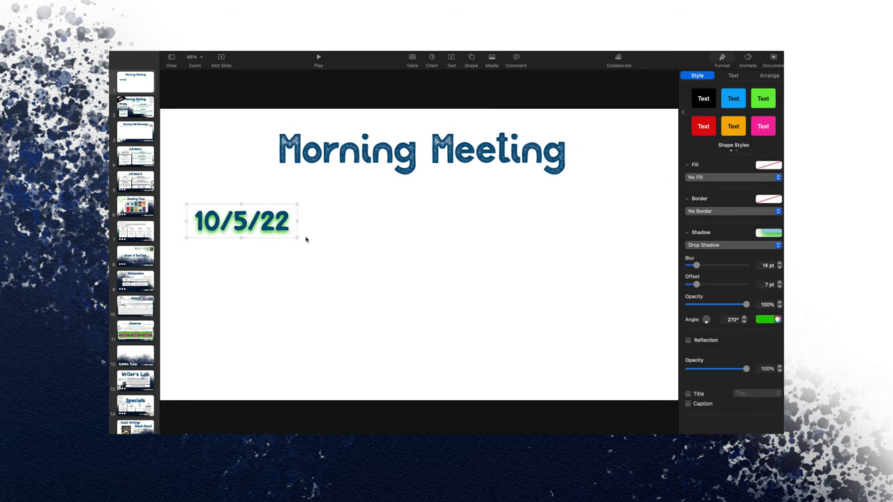
key(super+v)
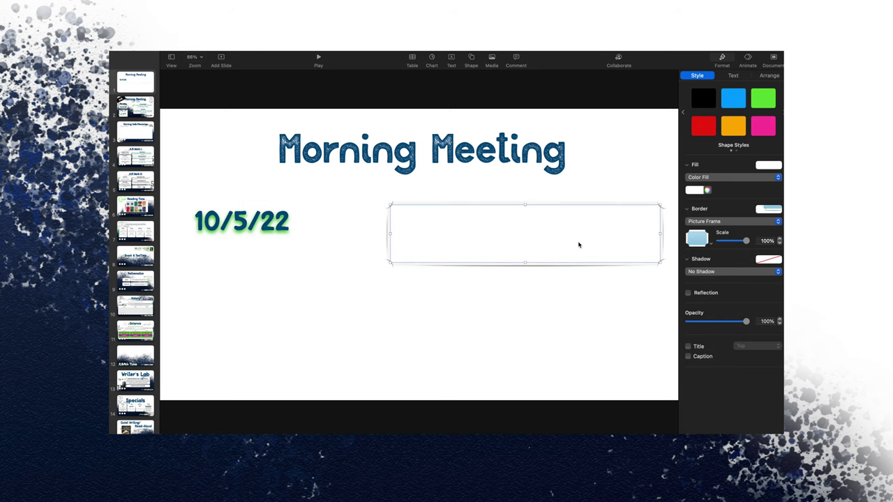
Step: Insert a square below the frame with no fill and a line border, stretched into a wide rectangle
click(472, 57)
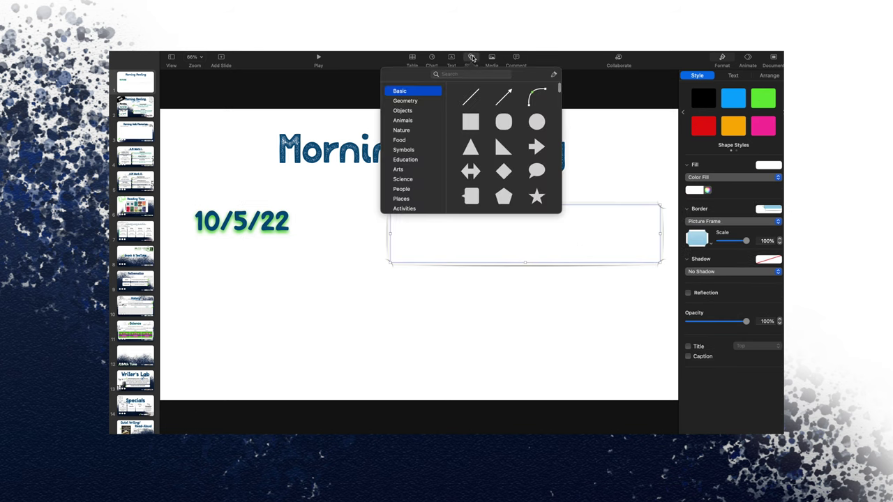
click(472, 123)
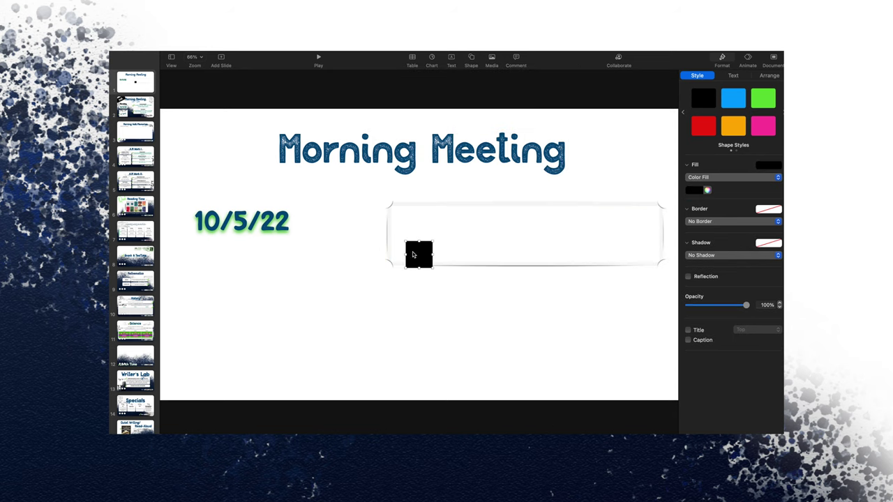
drag(417, 254, 474, 311)
click(711, 178)
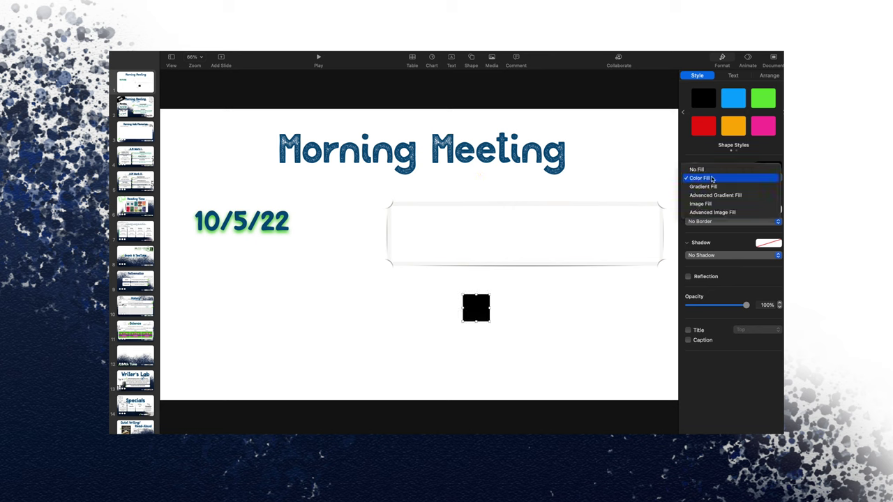
click(711, 169)
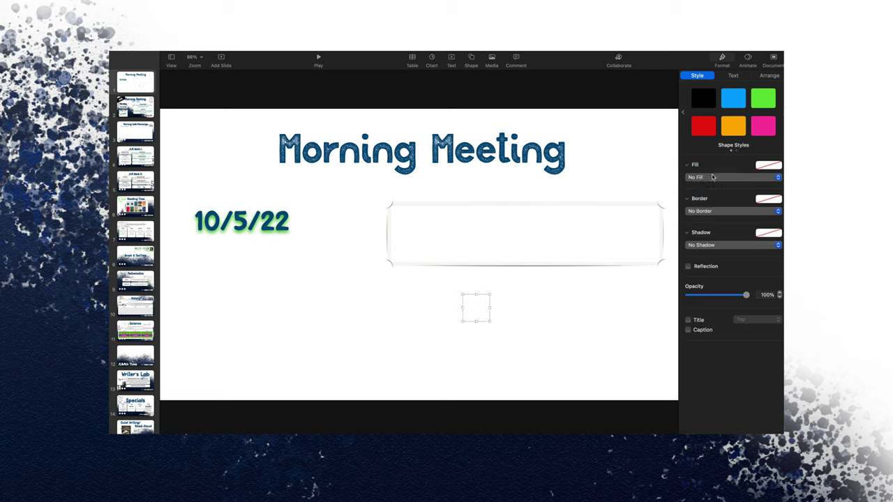
click(706, 212)
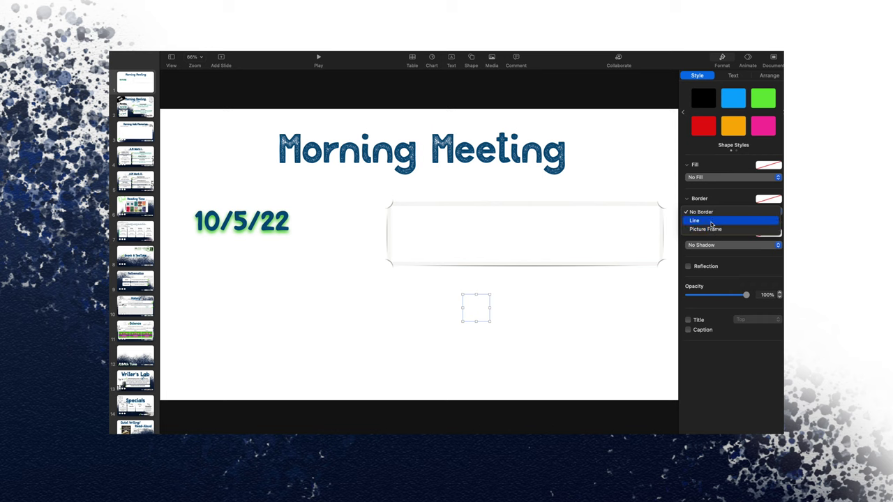
click(711, 222)
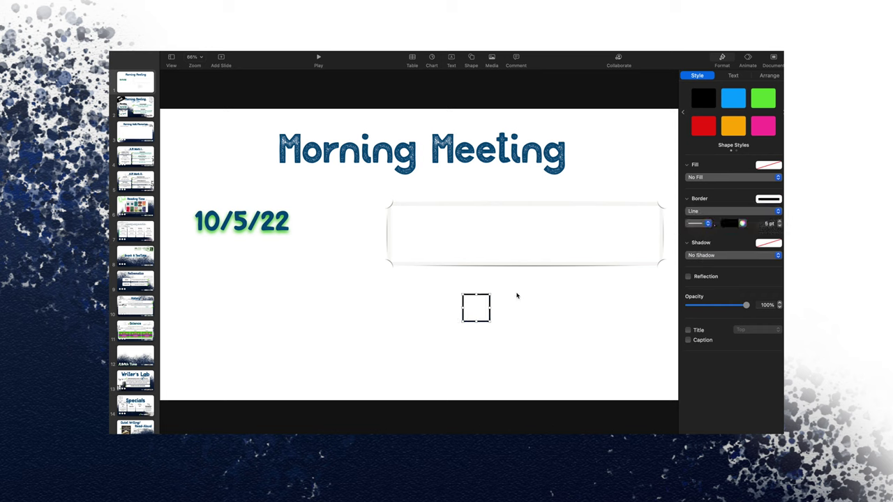
drag(489, 308, 658, 291)
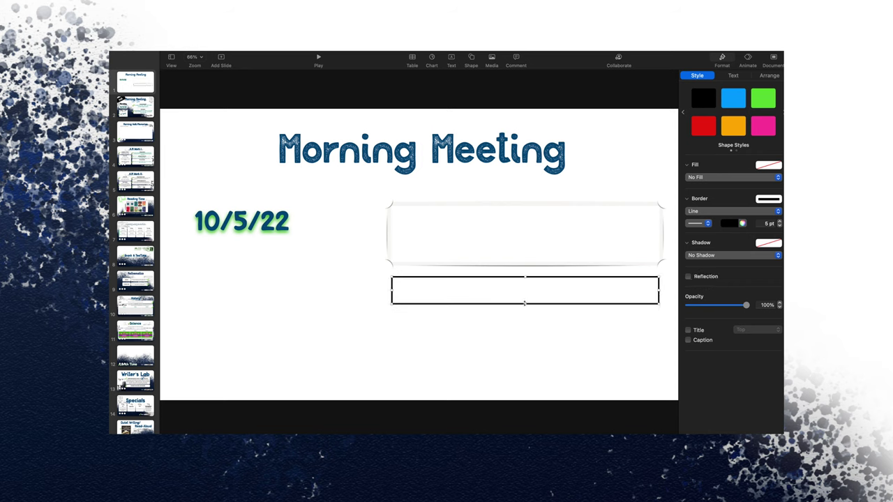
drag(524, 304, 528, 342)
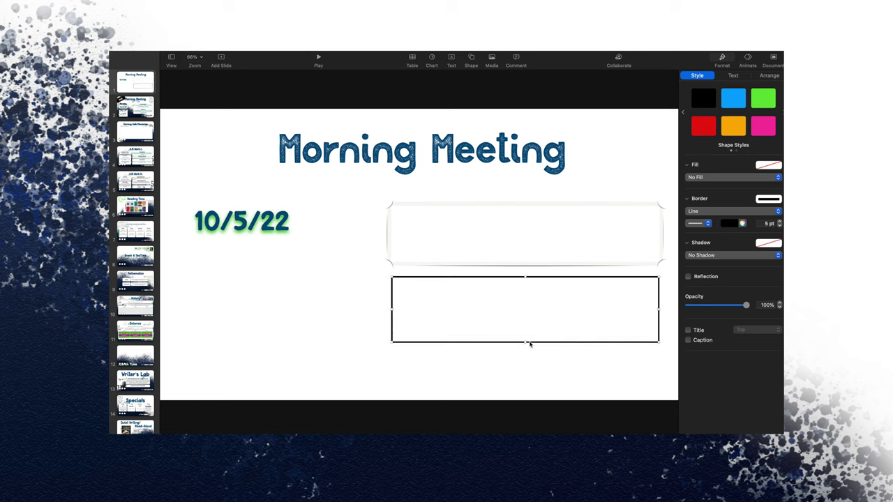
Step: Make the rectangle's border pink after trying dark green and blue
click(734, 224)
click(725, 267)
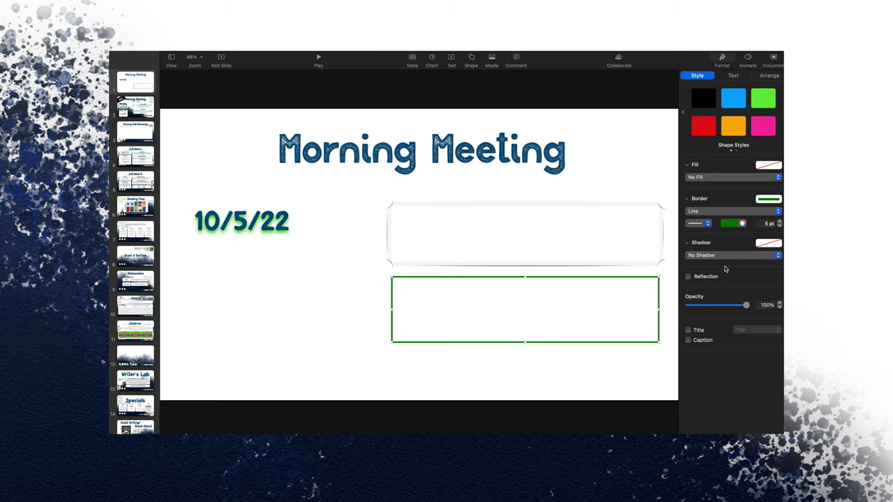
click(732, 224)
click(698, 254)
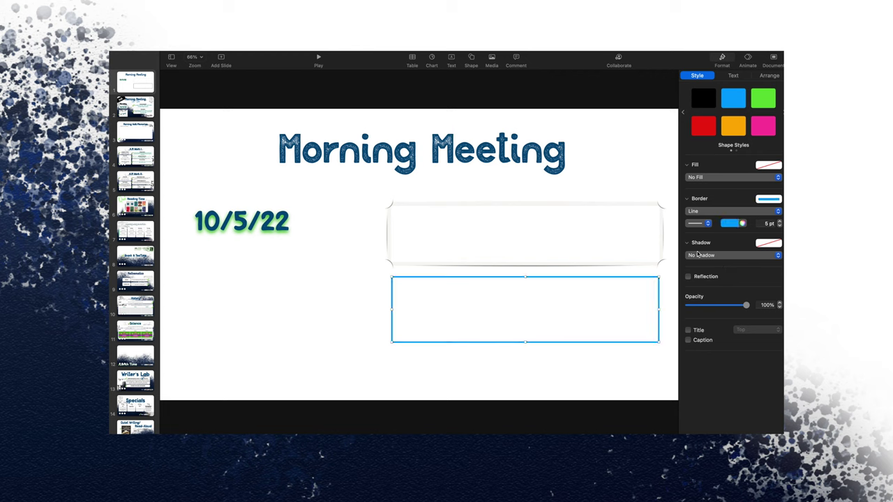
click(732, 224)
click(771, 255)
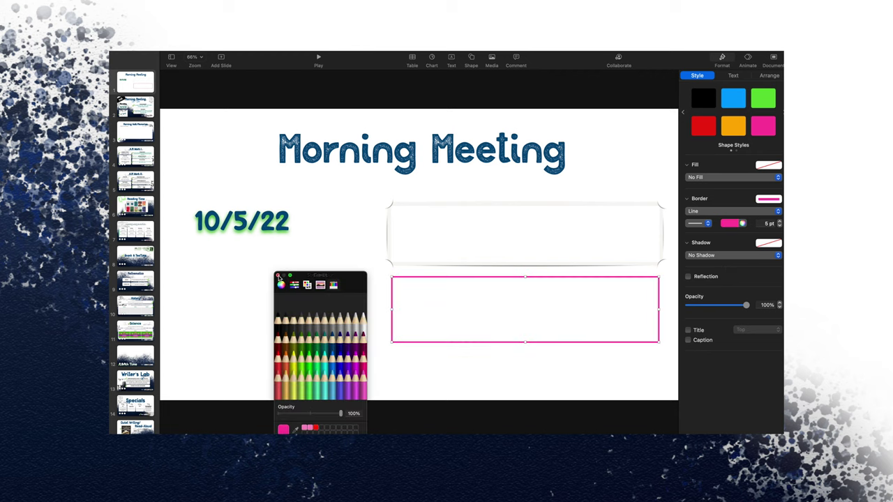
click(740, 211)
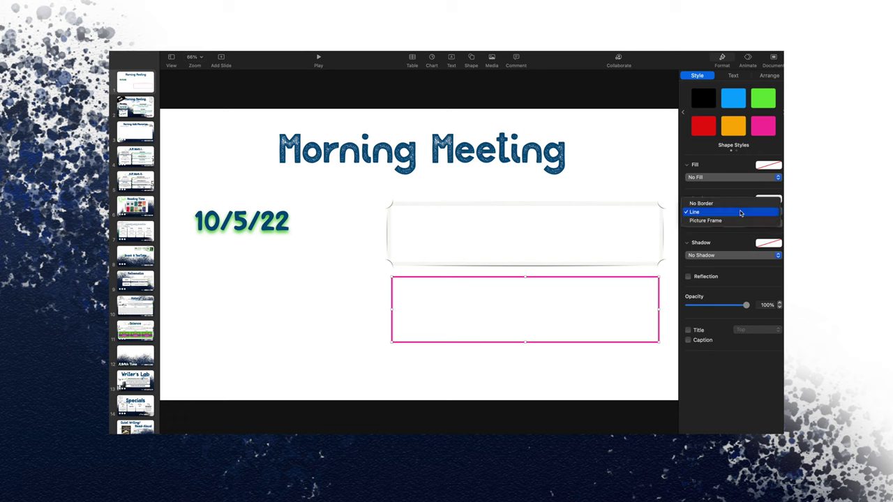
Step: Try picture-frame borders on the lower box: pushpin, rough brushed, thin dark, thick black brushed, bottom-line
click(738, 220)
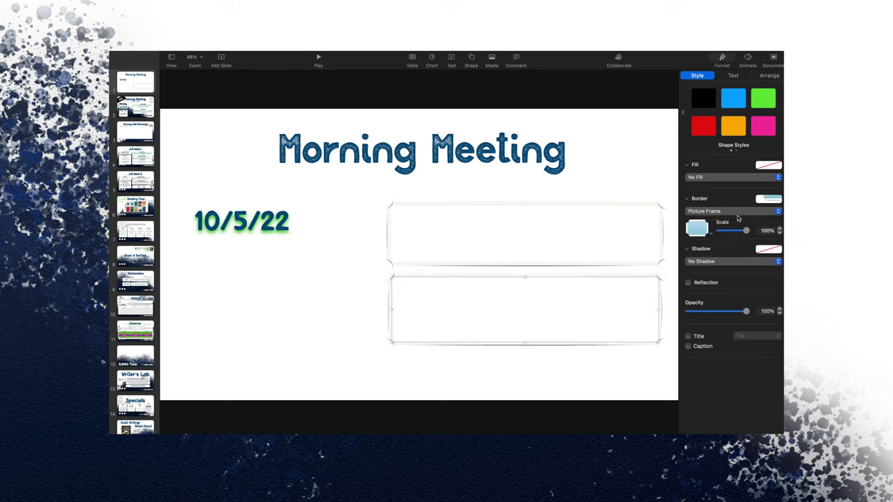
click(708, 235)
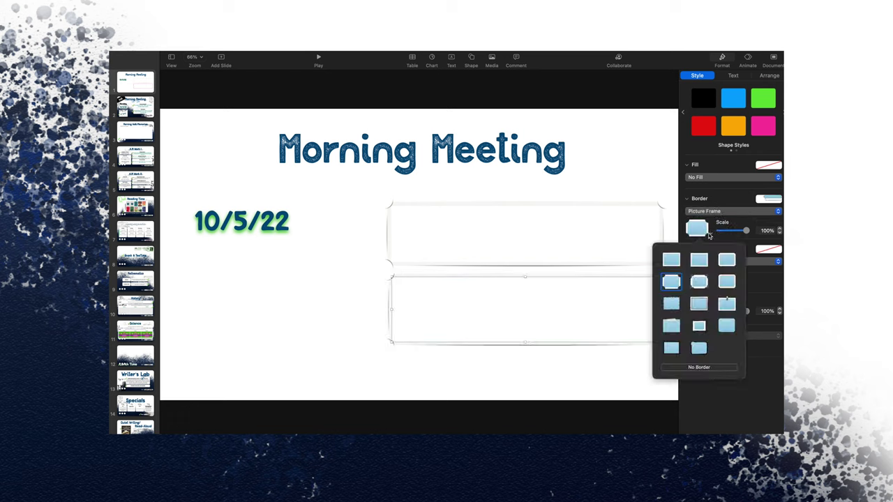
click(699, 285)
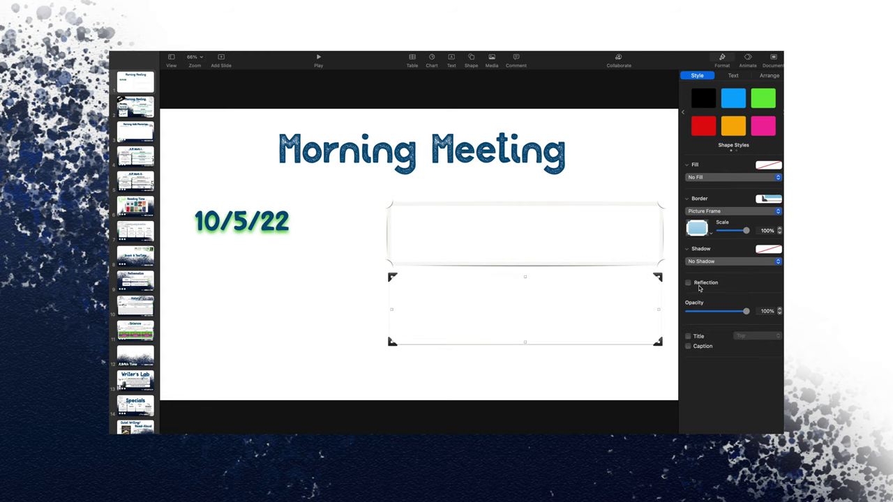
click(698, 235)
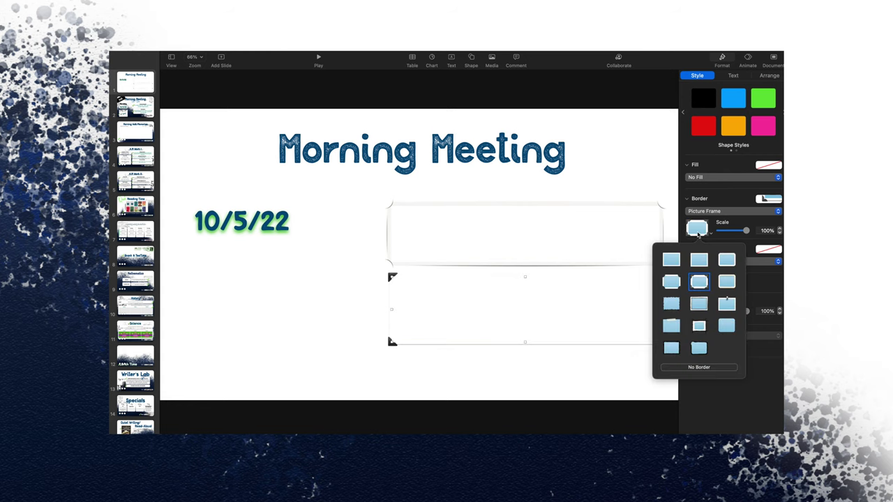
click(721, 305)
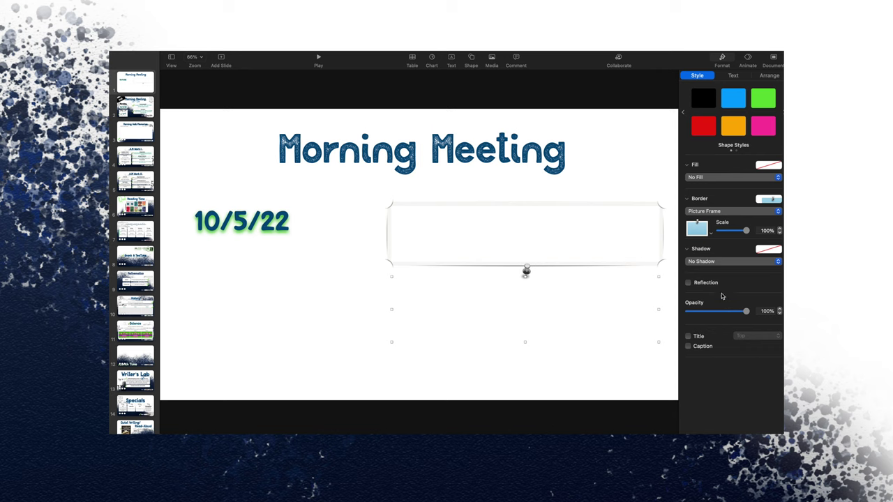
click(704, 231)
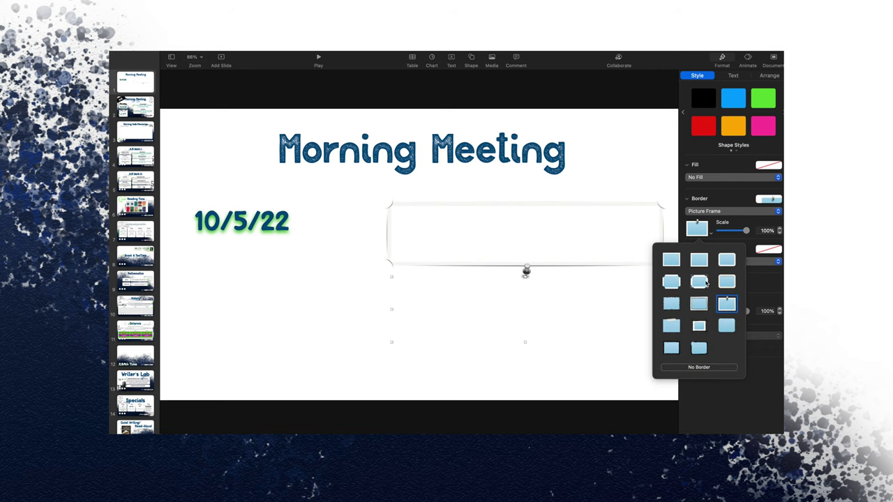
click(673, 304)
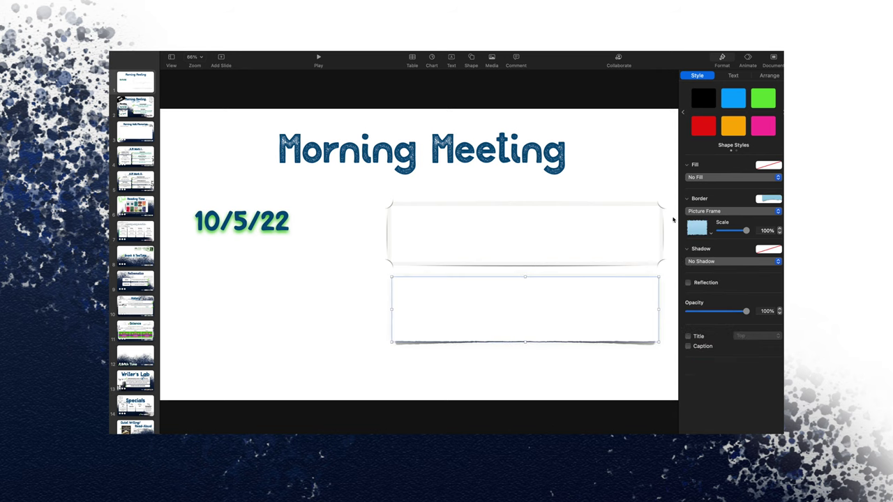
click(698, 231)
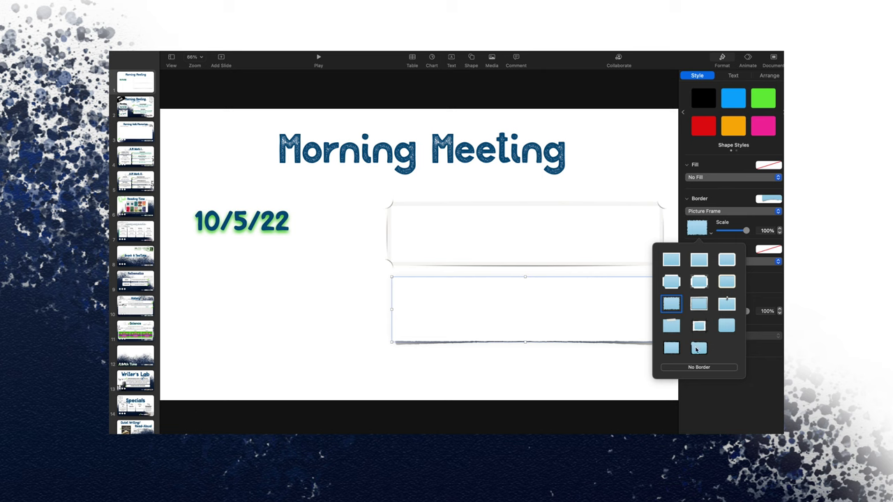
click(699, 348)
click(698, 230)
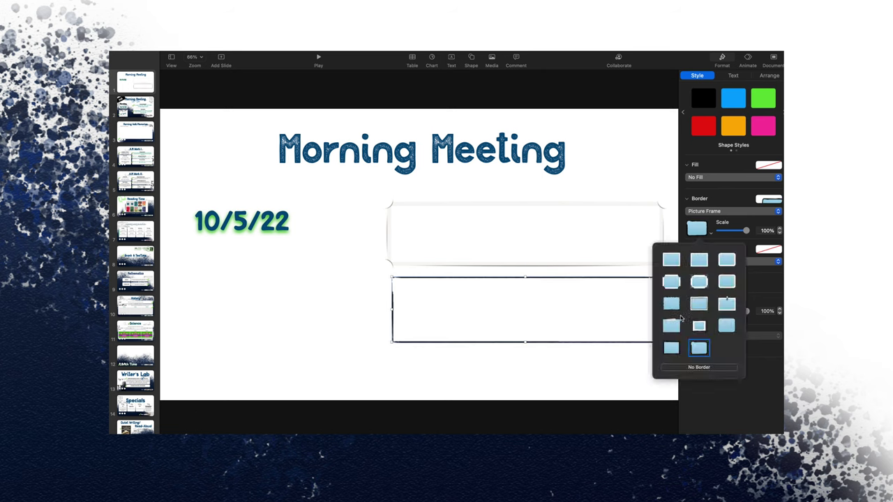
click(671, 347)
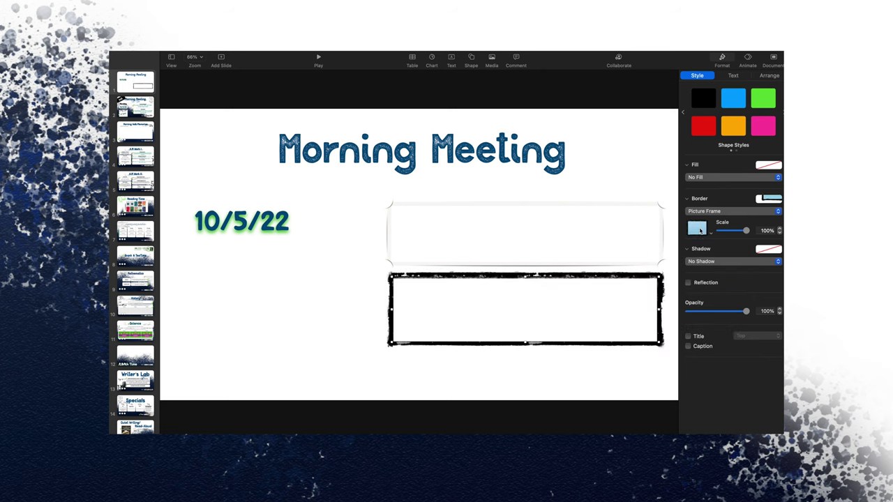
click(700, 230)
click(671, 325)
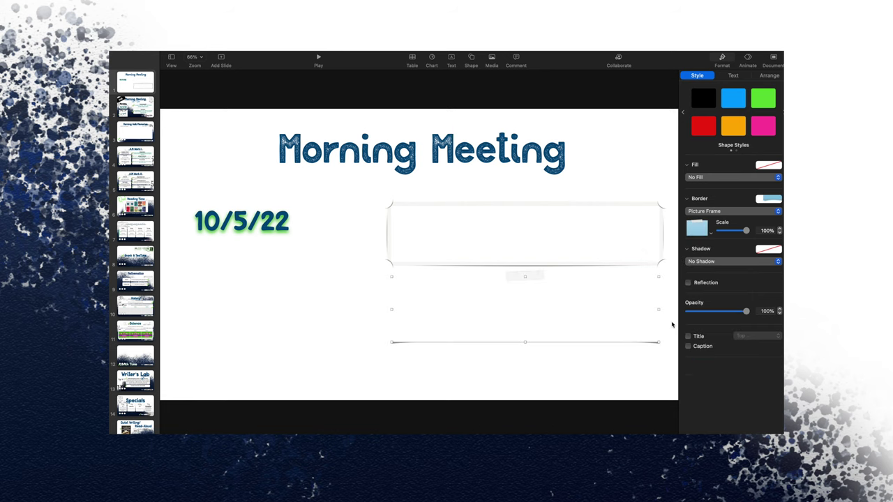
Step: Move and enlarge the lower box, give it a plain frame border, and paste the Reminders text
drag(570, 288, 459, 304)
drag(549, 361, 573, 378)
click(709, 234)
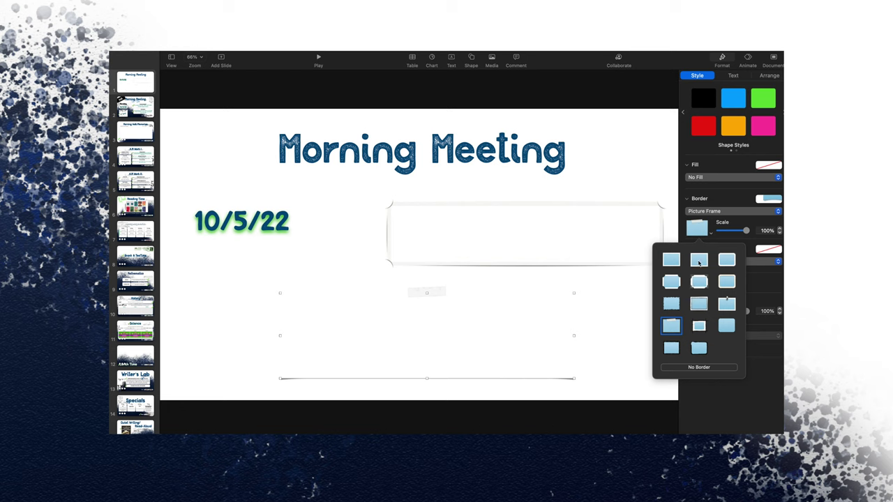
click(699, 261)
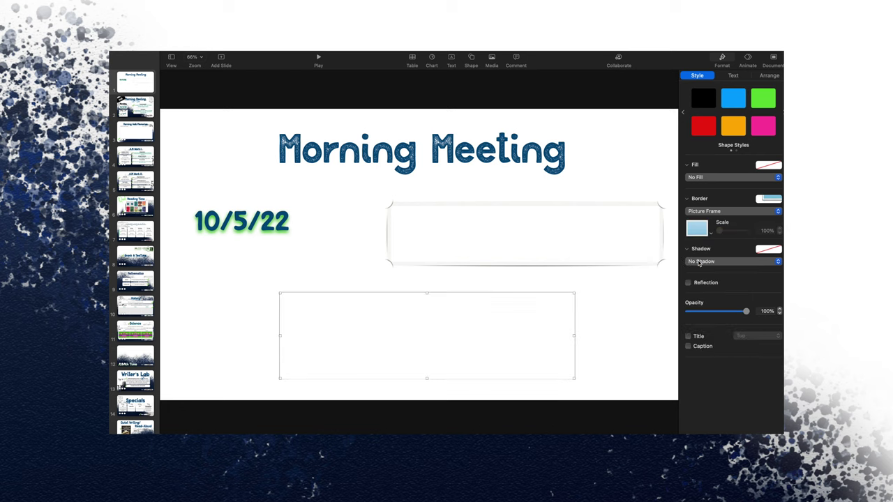
click(702, 231)
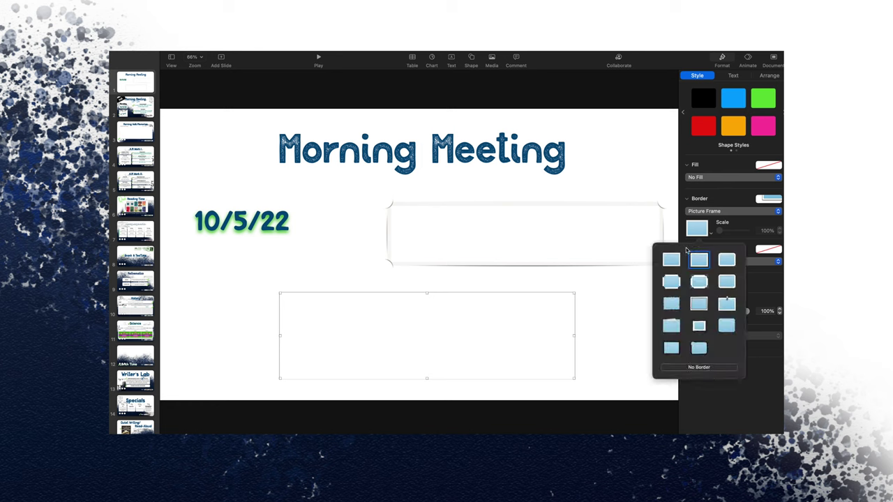
click(126, 86)
key(super+v)
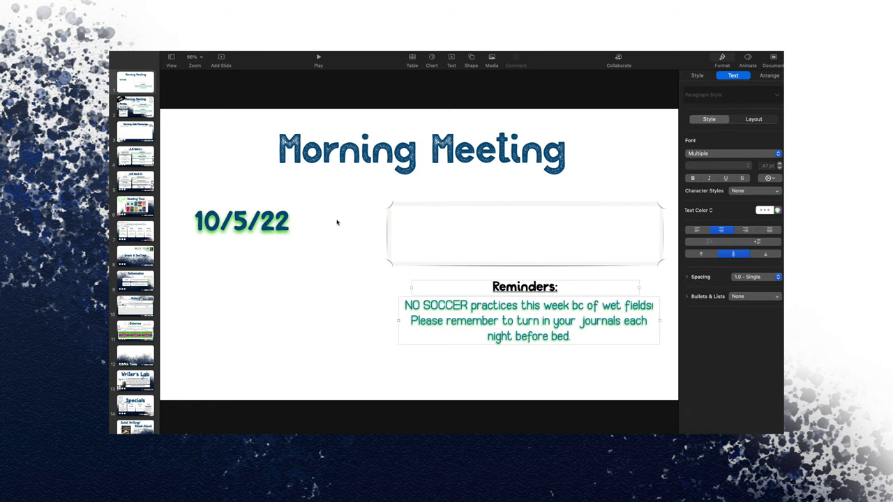
Step: Move the Reminders text into the upper frame, stretch the frame down, and reposition heading and body inside it
drag(535, 310, 534, 230)
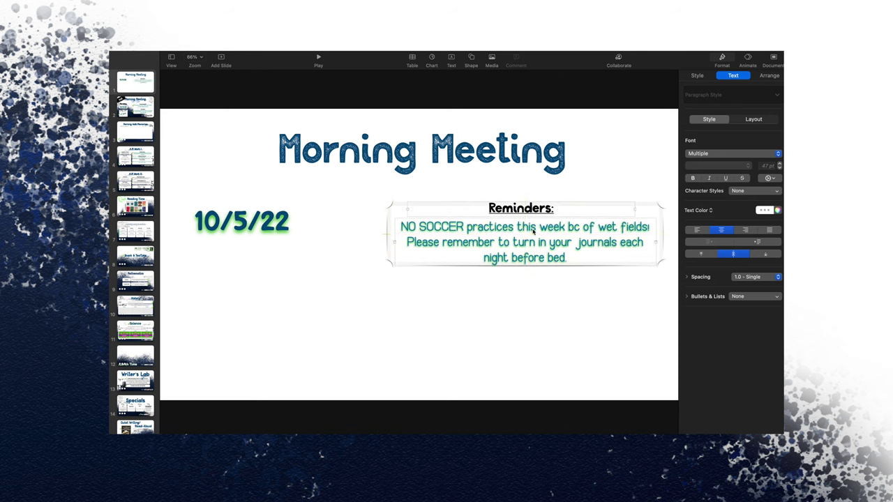
click(645, 265)
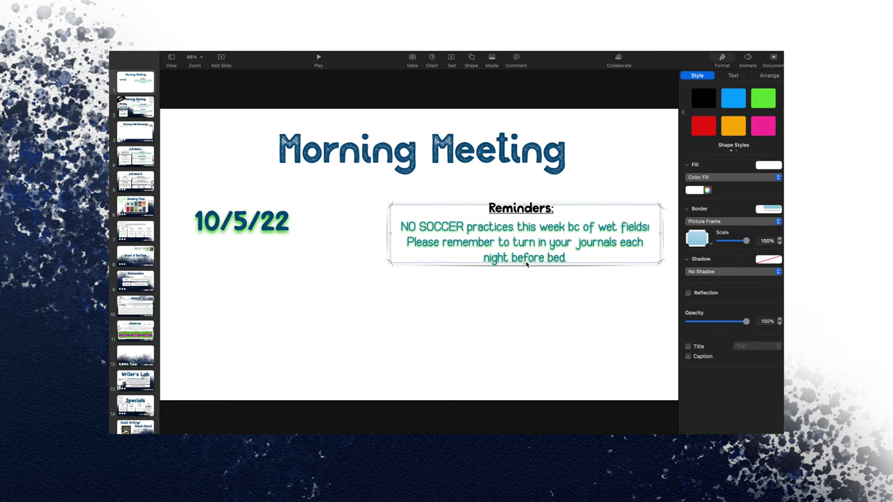
drag(527, 264, 528, 348)
drag(533, 230, 534, 300)
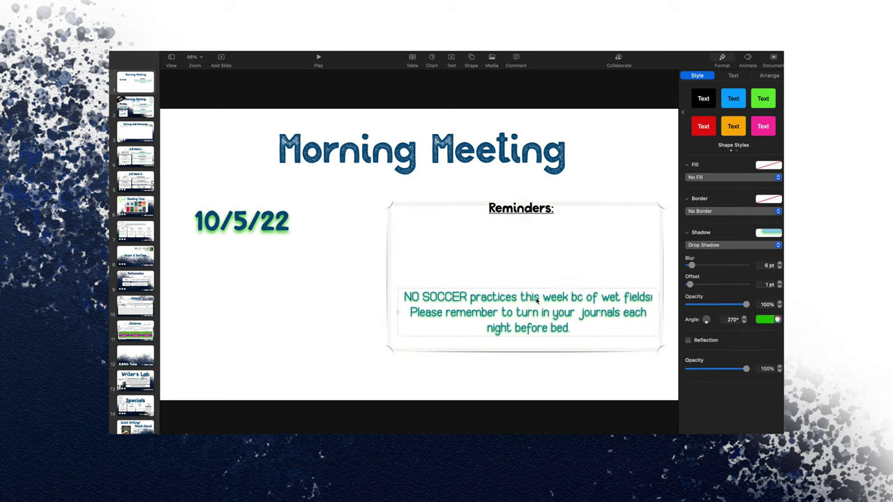
drag(523, 202, 530, 277)
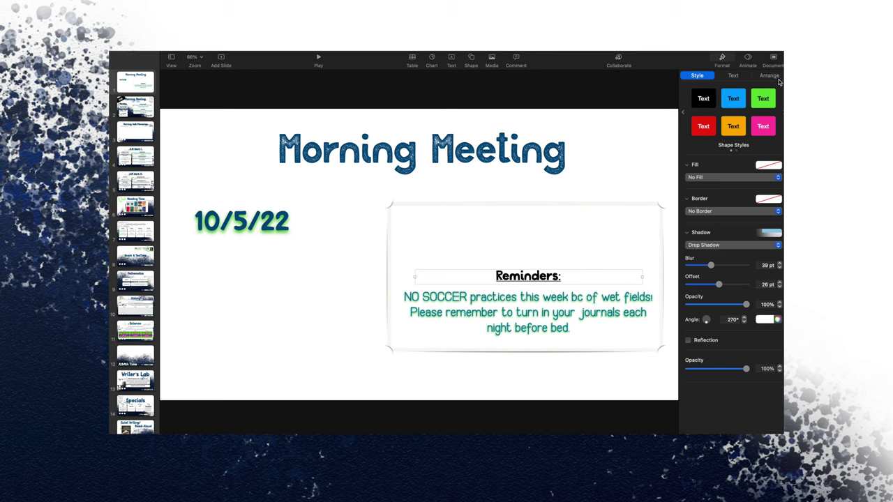
click(525, 305)
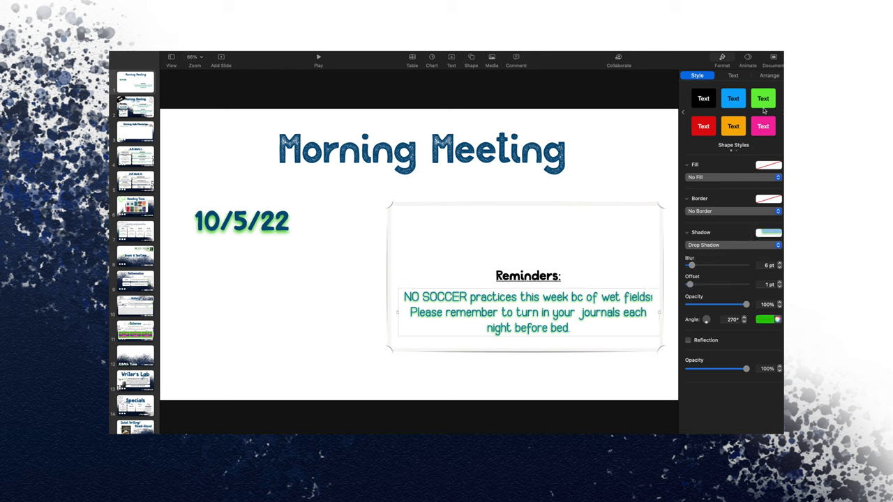
click(774, 77)
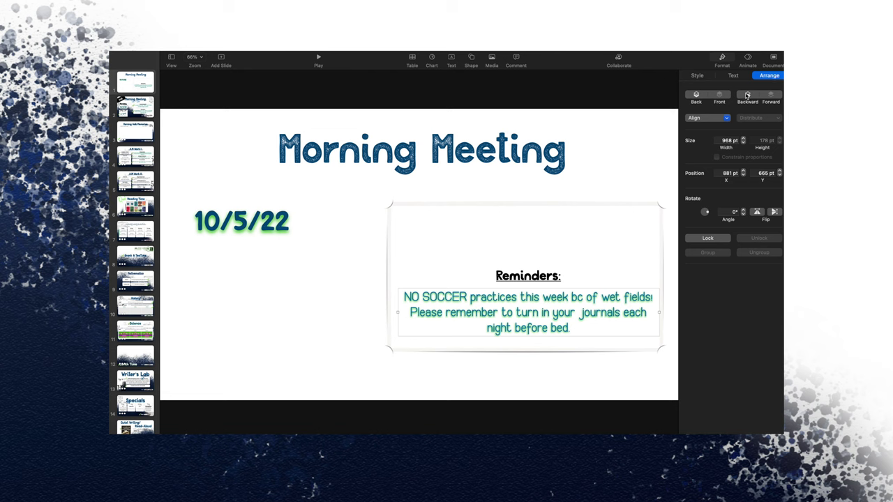
Step: Keep the reminder body text in front of the frame and move the Reminders text higher
click(697, 96)
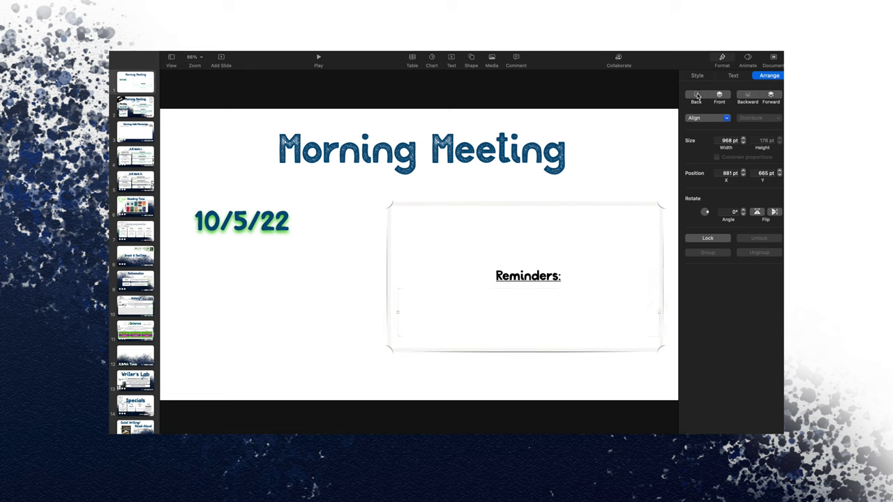
click(724, 95)
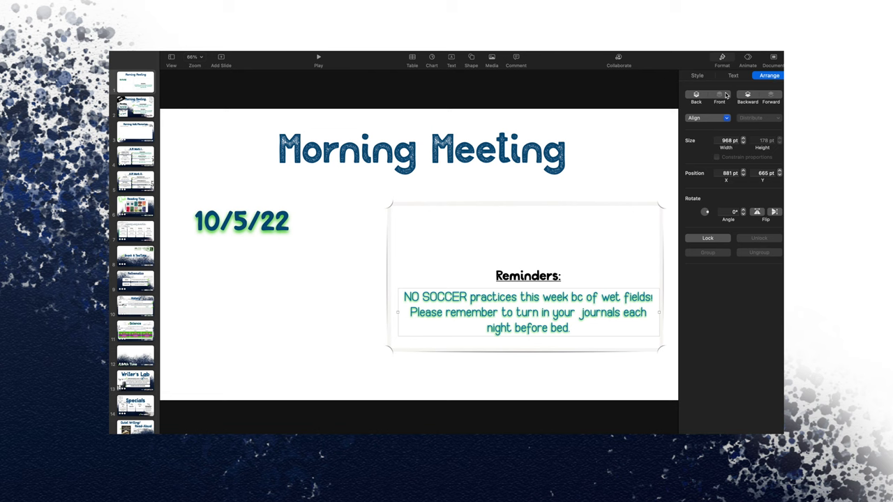
click(585, 184)
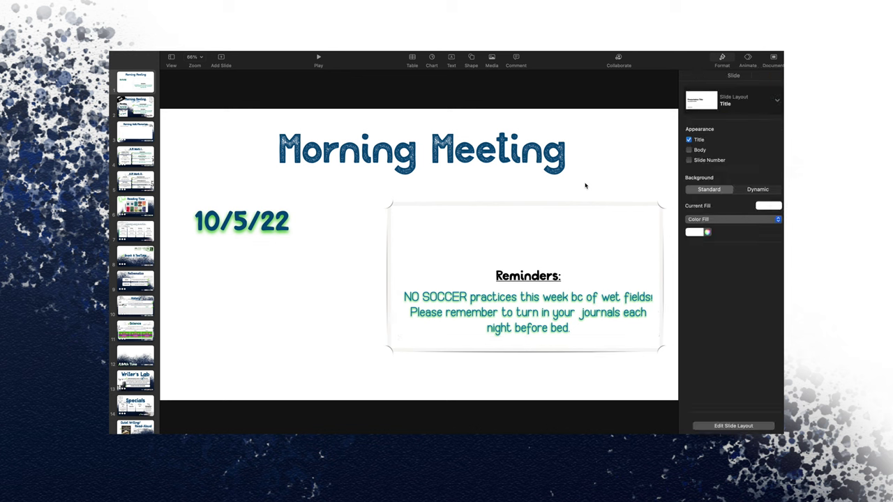
click(537, 279)
drag(537, 307, 536, 275)
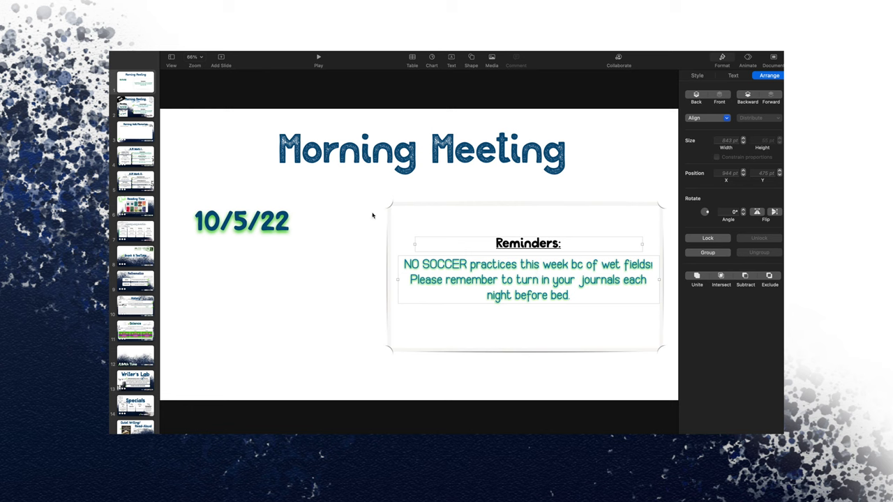
Step: Check the date, title, Reminders frame and body text on slide 1, then open slide 2
click(231, 213)
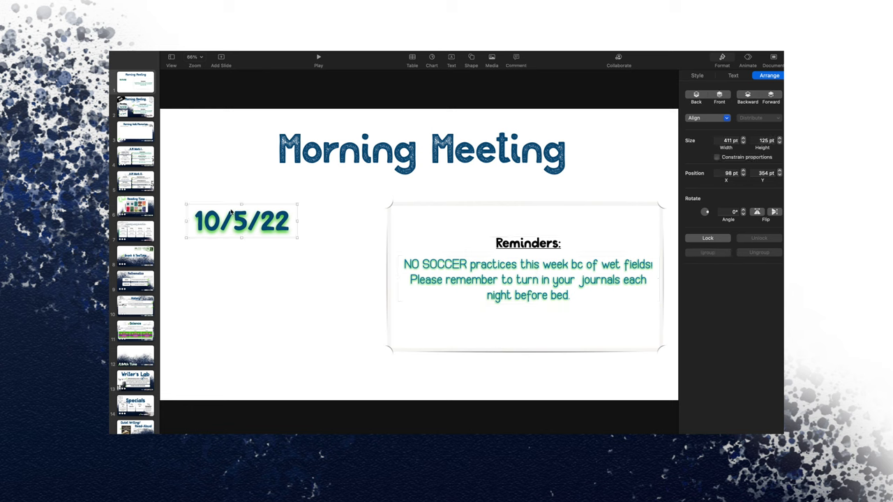
click(412, 148)
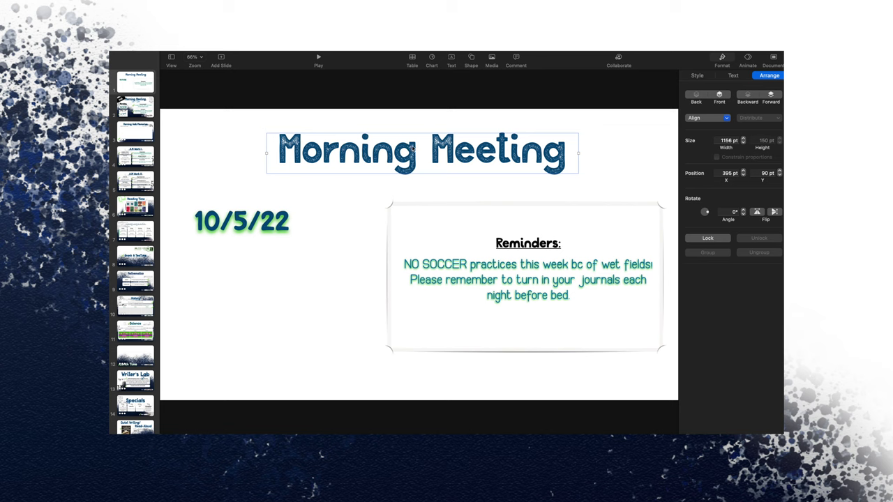
click(528, 220)
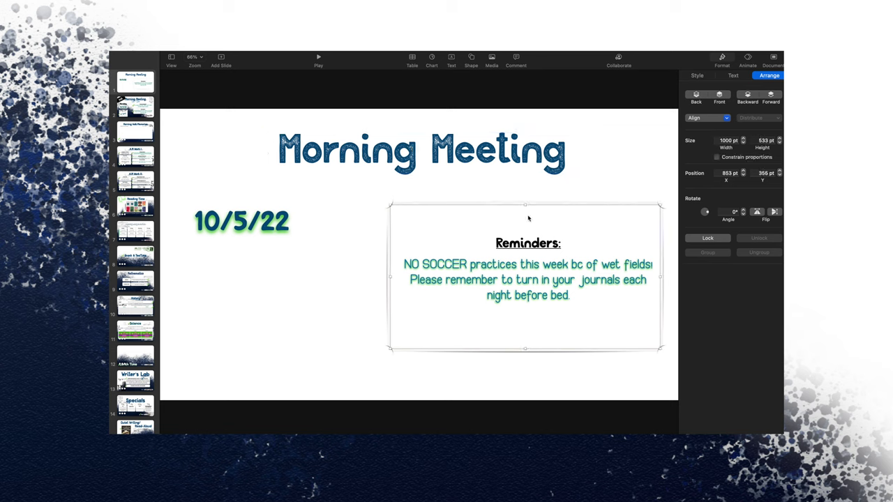
click(540, 282)
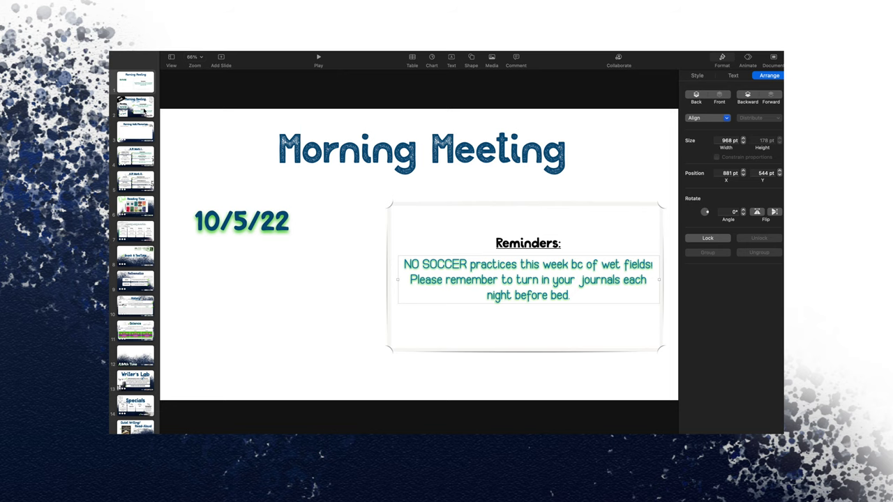
click(145, 110)
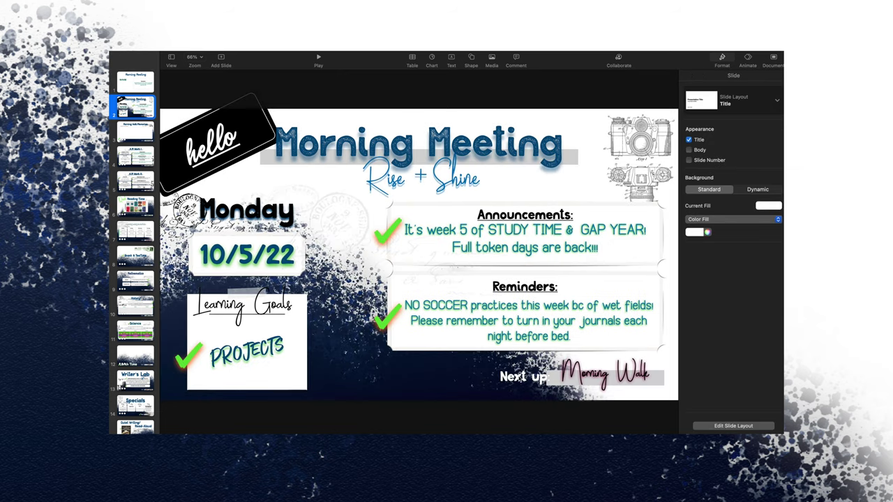
Step: Select both the Next up and Morning Walk text on slide 2, then return to slide 1
click(513, 381)
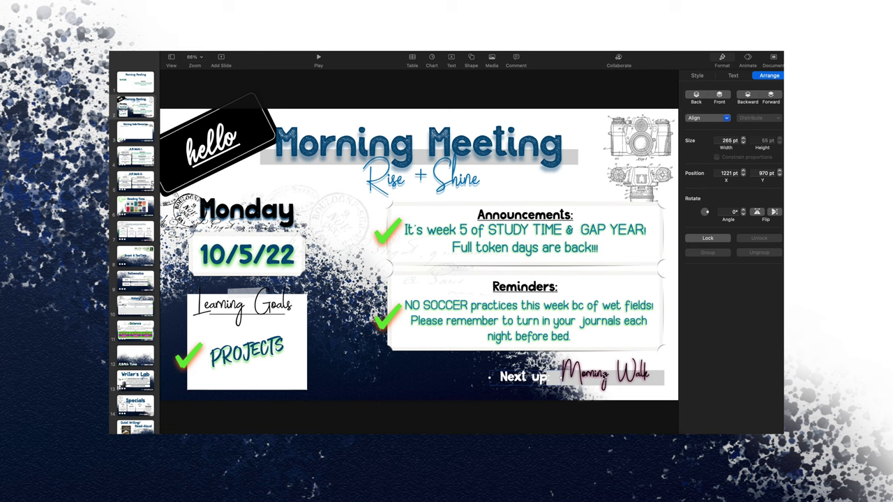
shift+click(627, 375)
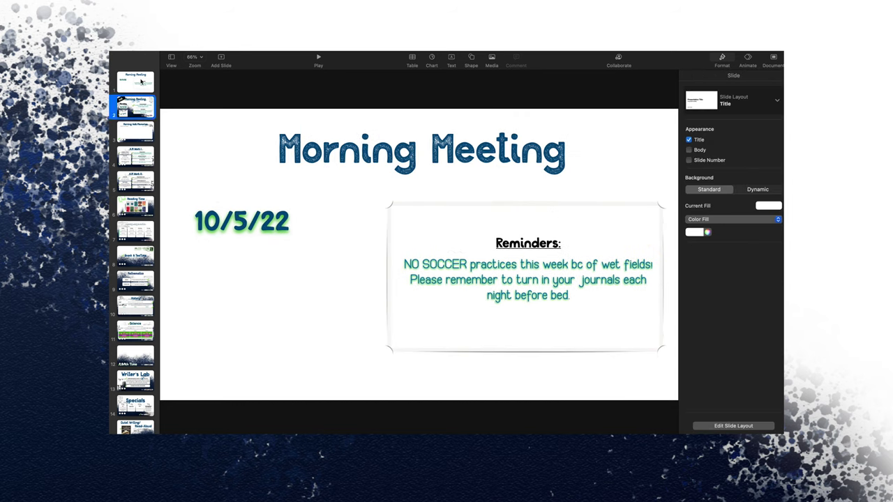
click(145, 82)
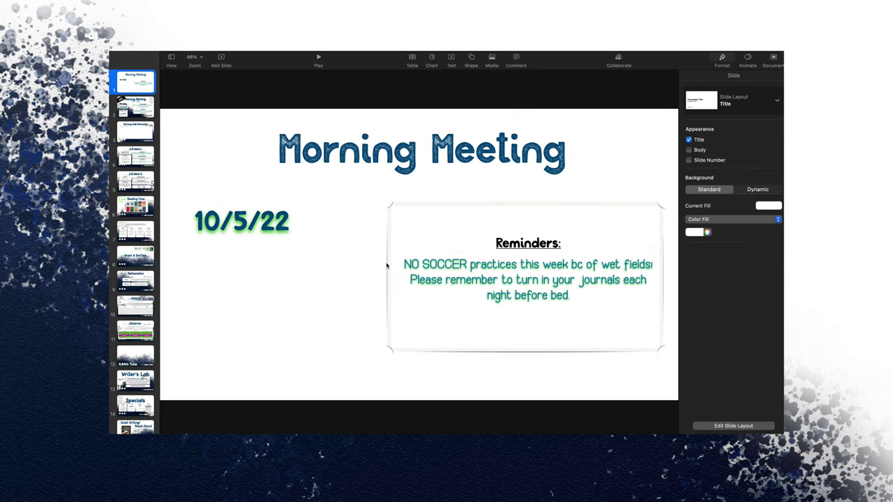
Step: Paste the Morning Walk label onto the title slide and select its empty text box
key(super+v)
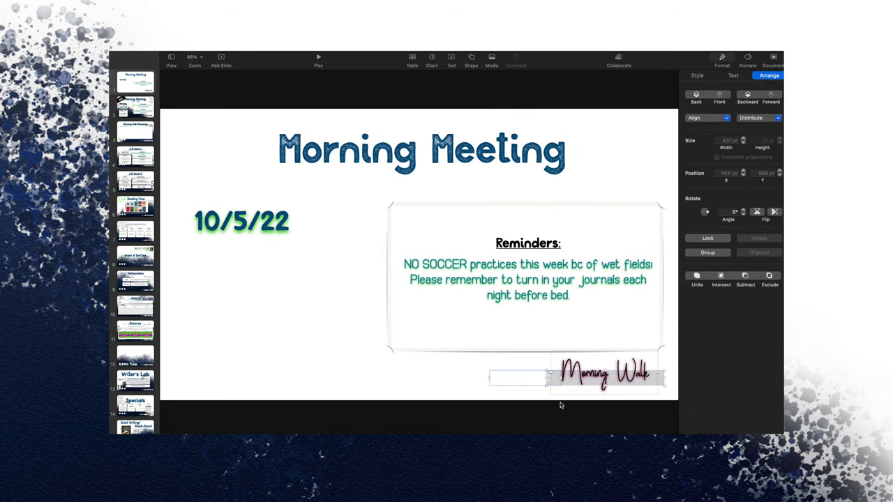
click(530, 364)
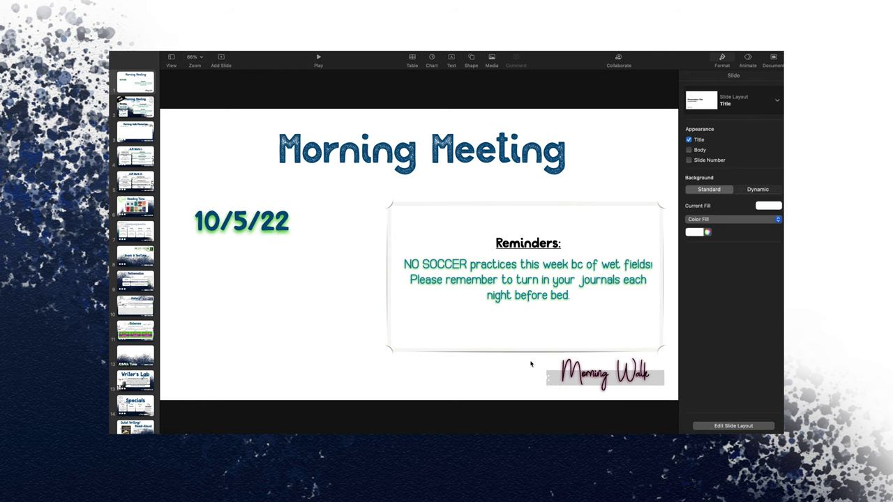
click(524, 376)
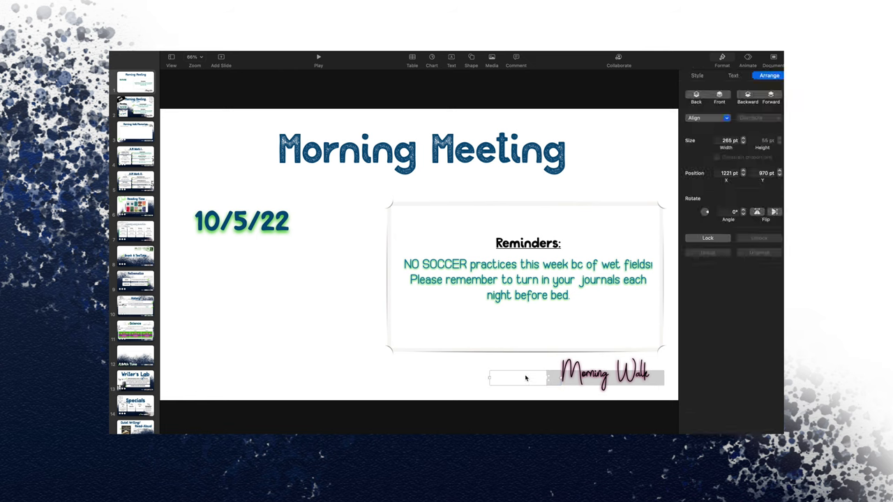
Step: Colour the 'Next up:' text black and shift it slightly left
click(732, 77)
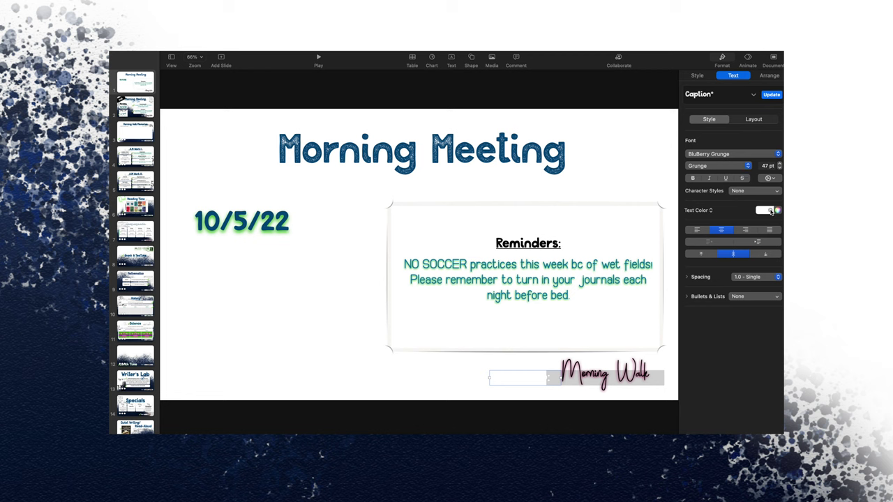
click(770, 211)
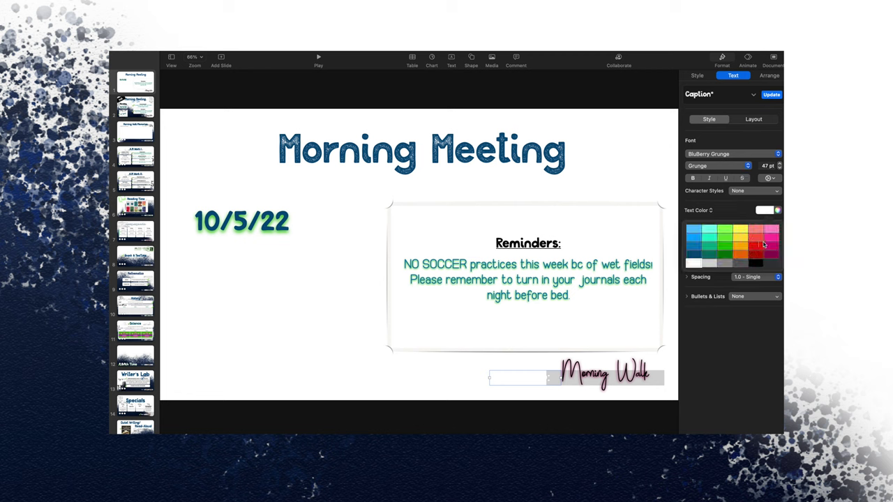
click(760, 263)
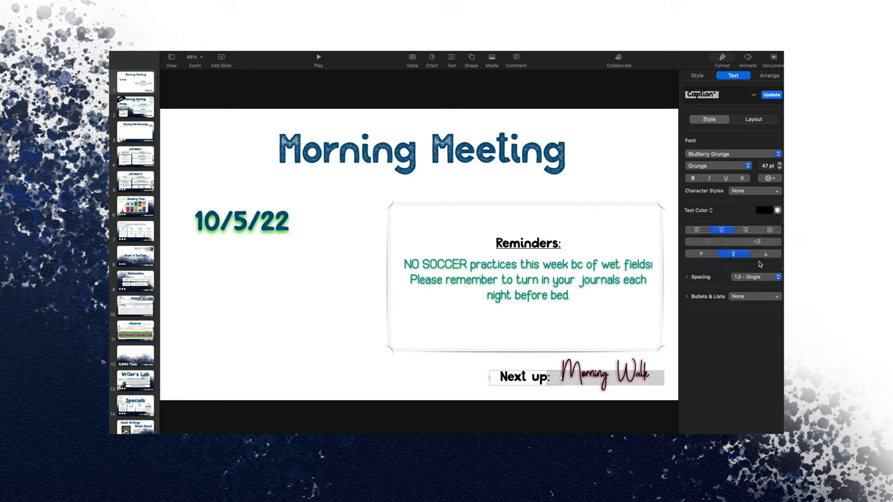
click(466, 374)
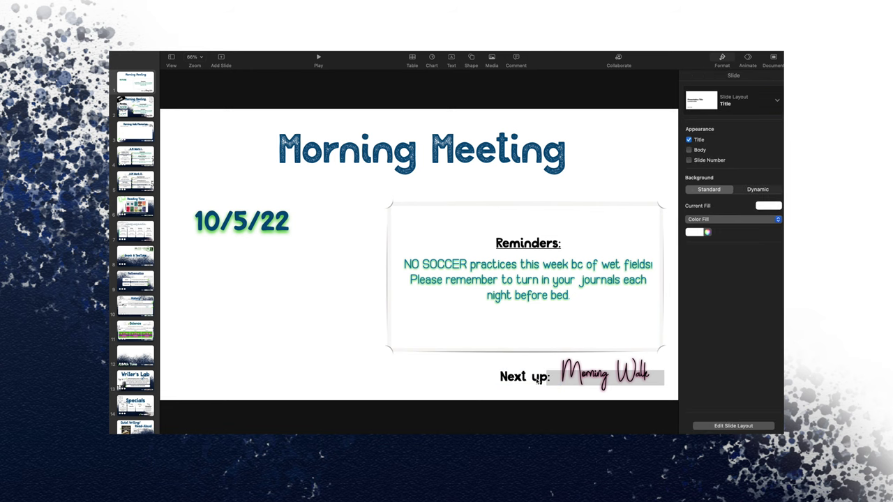
drag(537, 381, 487, 381)
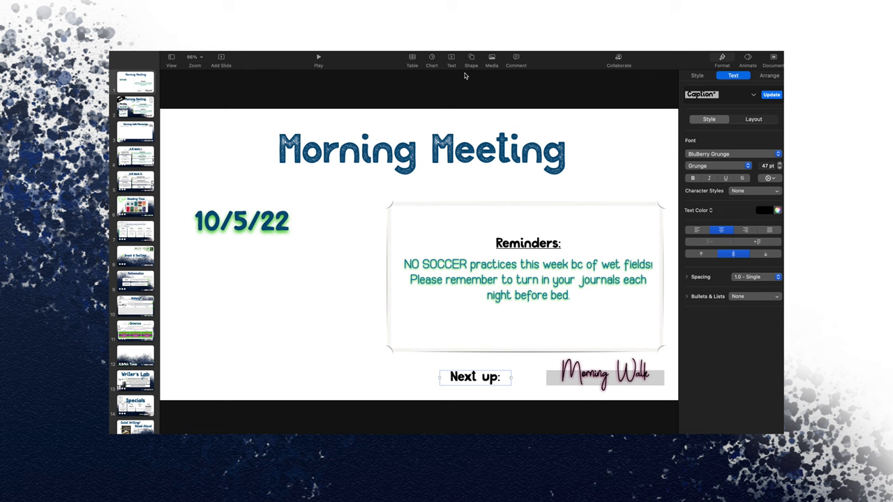
Step: Move the Morning Walk label and set its shadow to No Shadow
drag(597, 380, 526, 380)
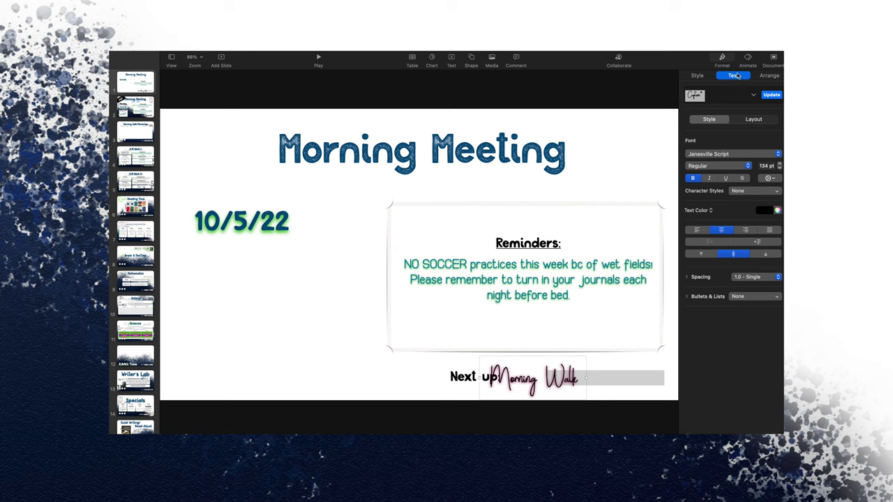
click(700, 75)
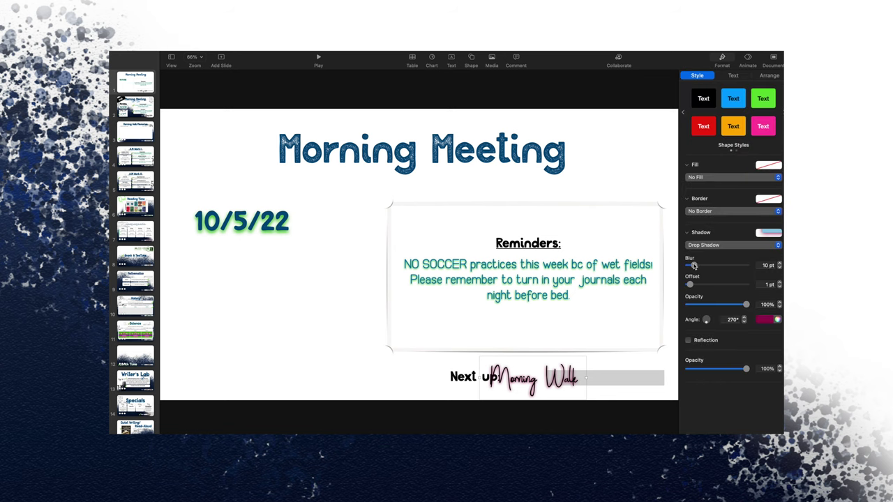
click(702, 246)
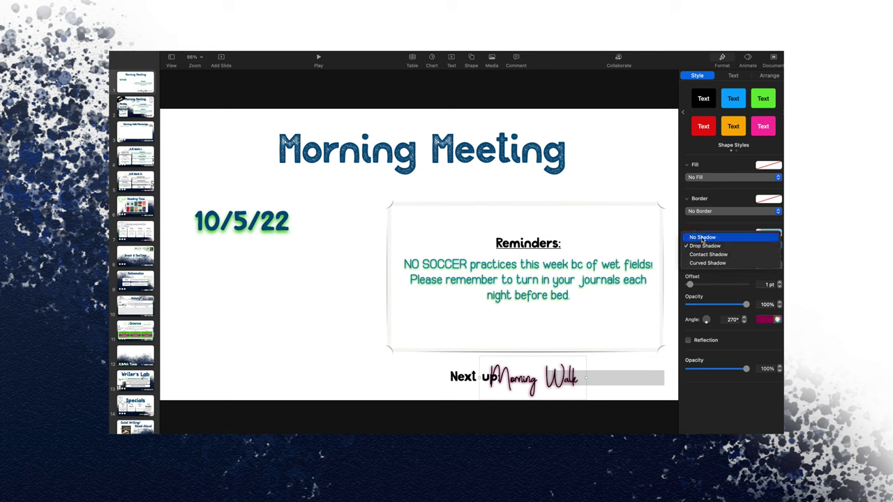
click(702, 238)
drag(567, 380, 642, 325)
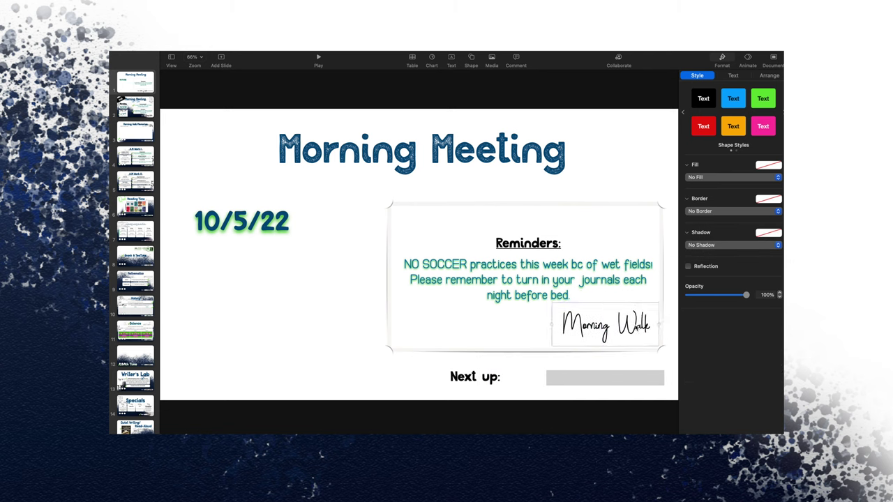
Step: Restore a drop shadow with 10 pt blur, 0 pt offset and lighter opacity, then set the label onto the Next up bar
click(706, 246)
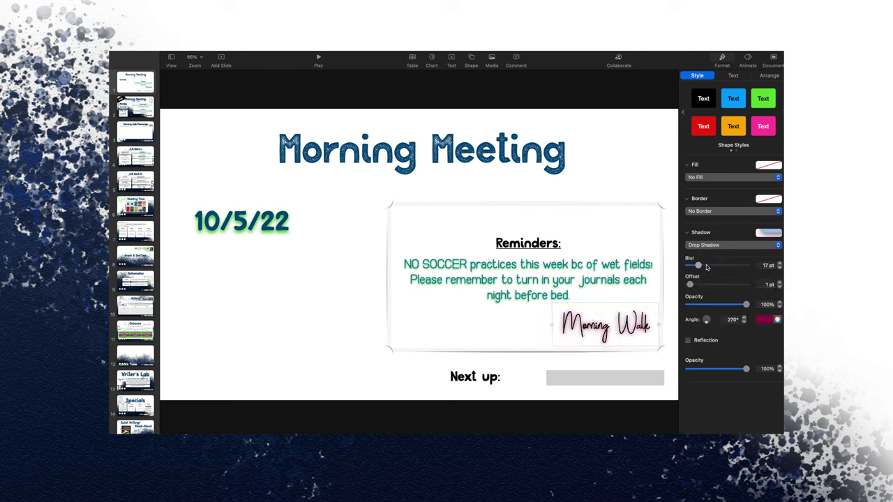
mouse_move(694, 265)
mouse_down()
mouse_move(713, 266)
mouse_move(695, 266)
mouse_up()
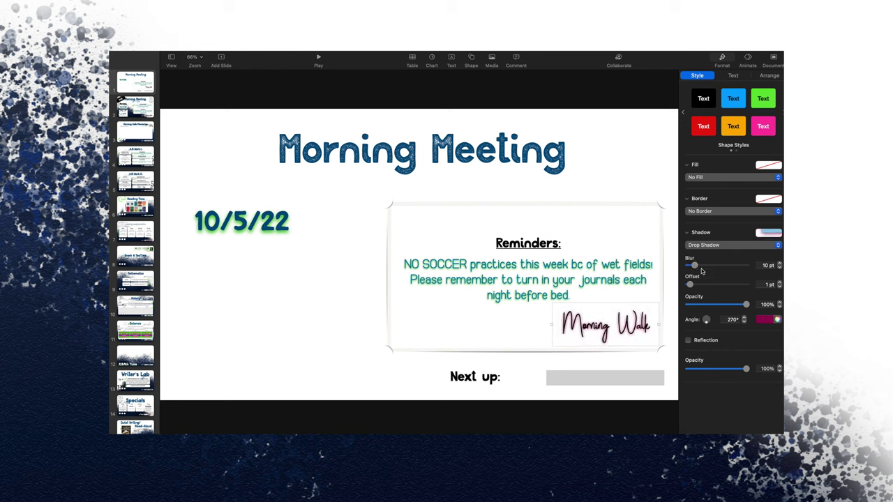
mouse_move(689, 284)
mouse_down()
mouse_move(732, 287)
mouse_move(682, 291)
mouse_up()
drag(734, 307, 752, 313)
drag(643, 329, 559, 381)
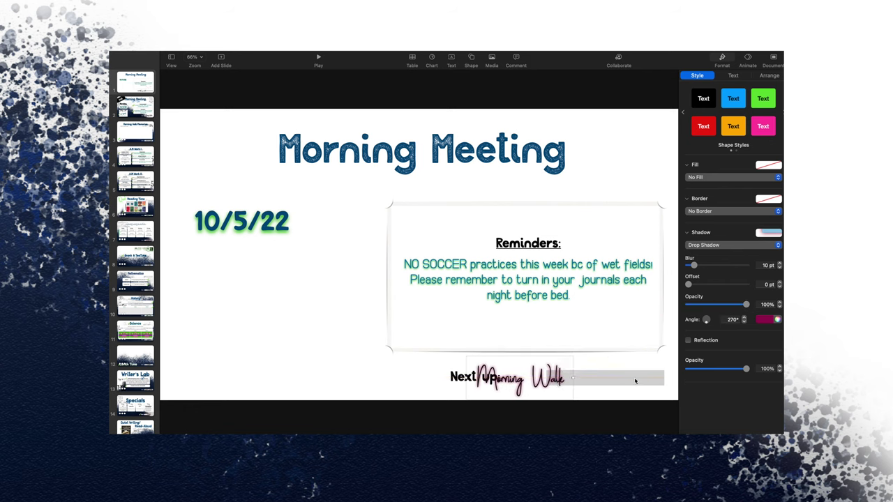
click(635, 380)
Step: Insert a square shape and drag it toward the Reminders box
click(471, 58)
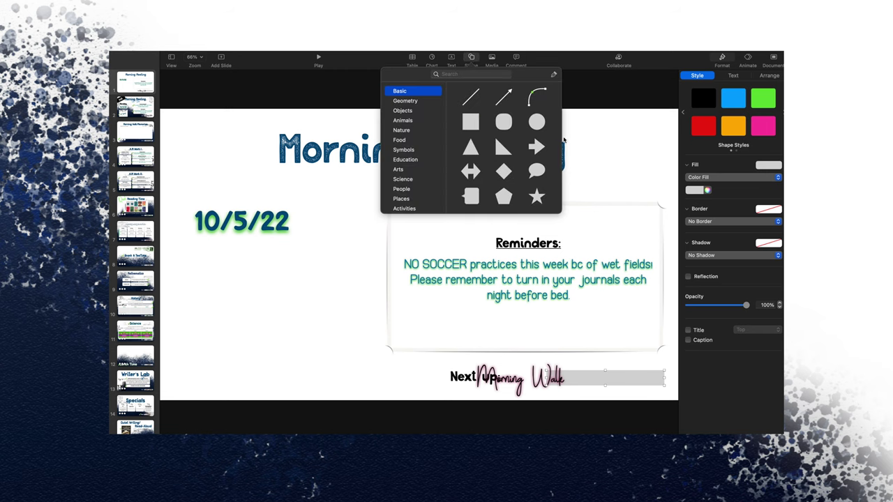
click(471, 122)
drag(427, 255, 570, 342)
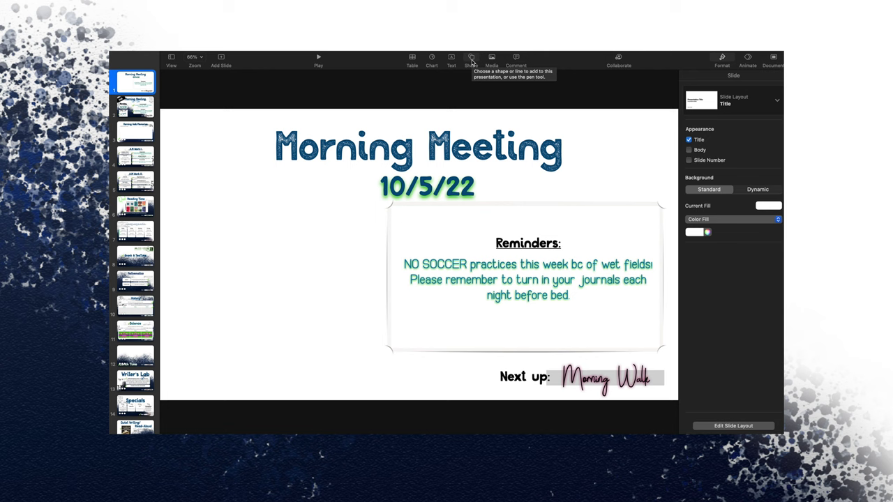
Step: Search the shape library for 'chec' and insert the Check Mark shape
click(471, 62)
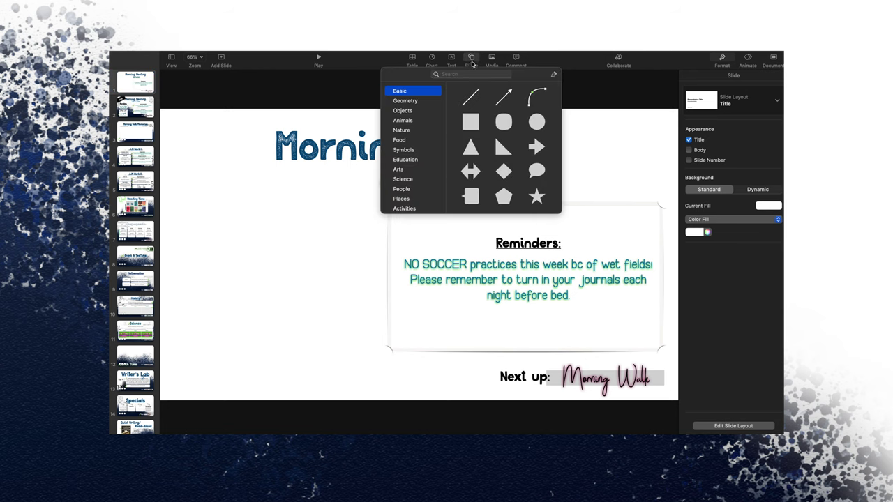
click(473, 75)
text(check)
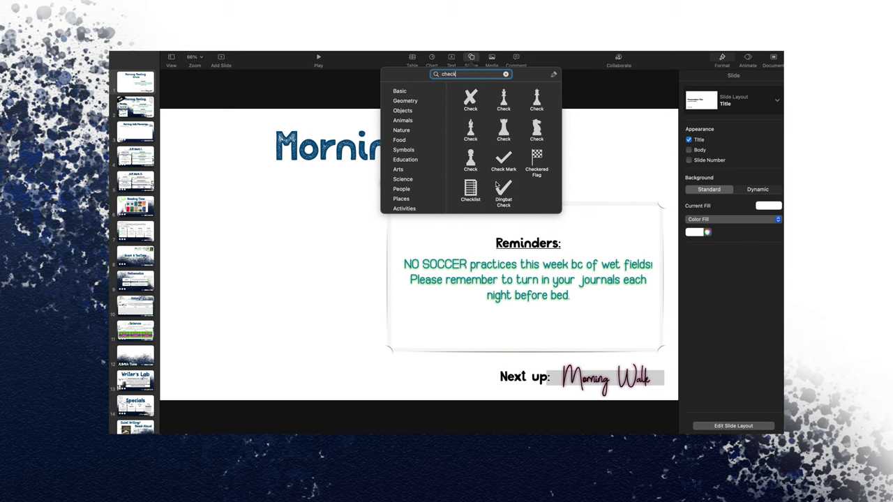
click(506, 190)
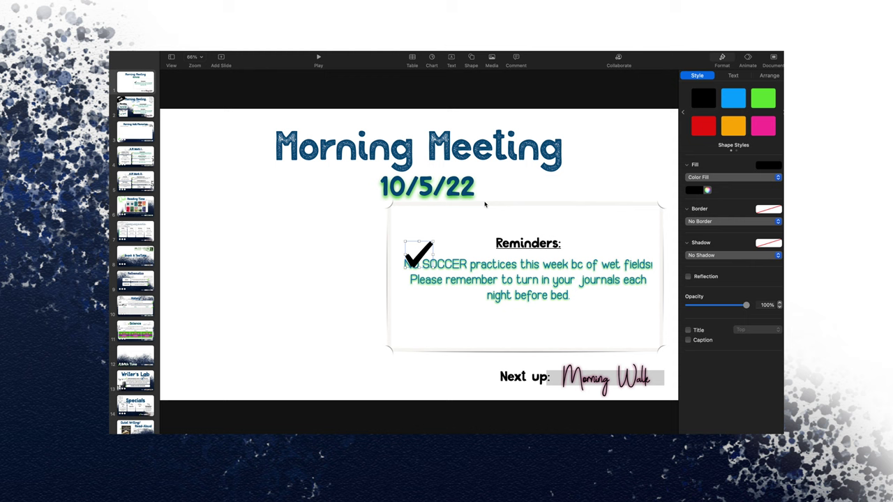
Step: Make the check mark green and move it near the Reminders box's lower left
drag(429, 253, 393, 238)
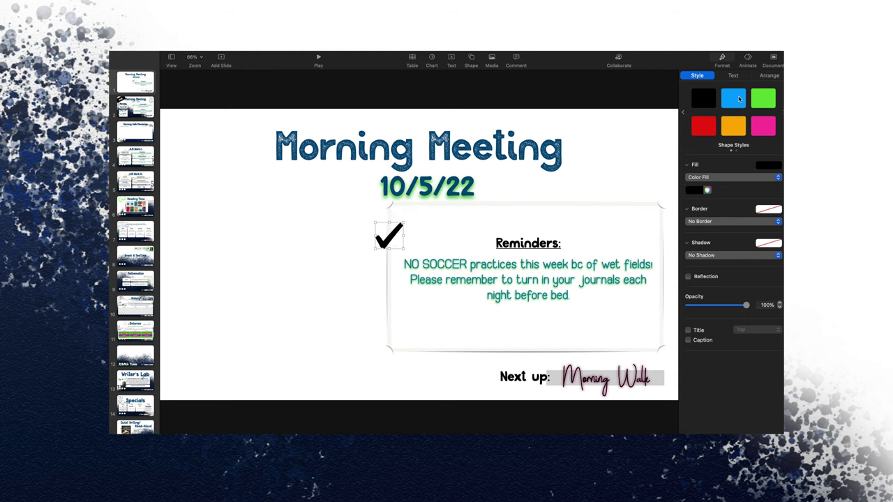
click(762, 99)
click(733, 101)
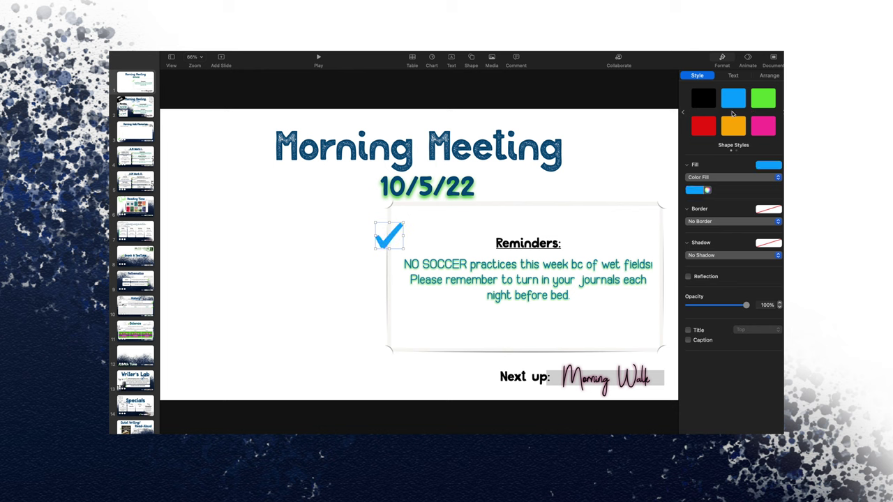
click(733, 126)
click(703, 126)
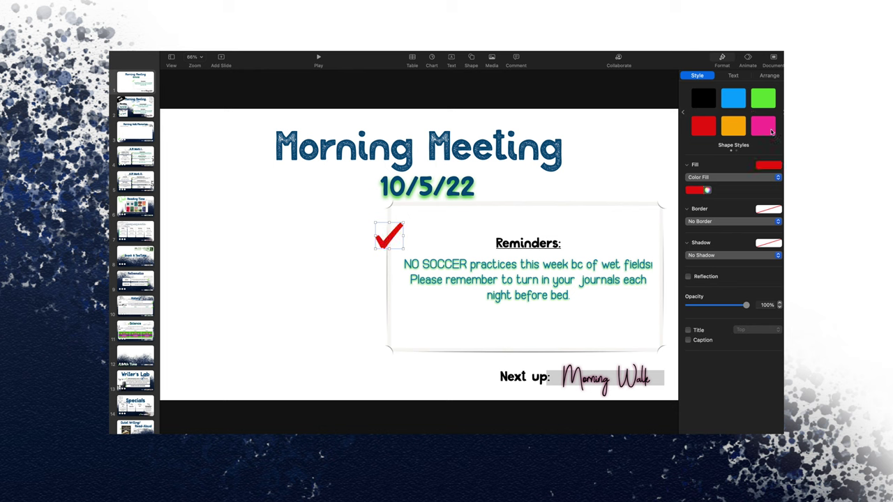
click(771, 130)
click(767, 103)
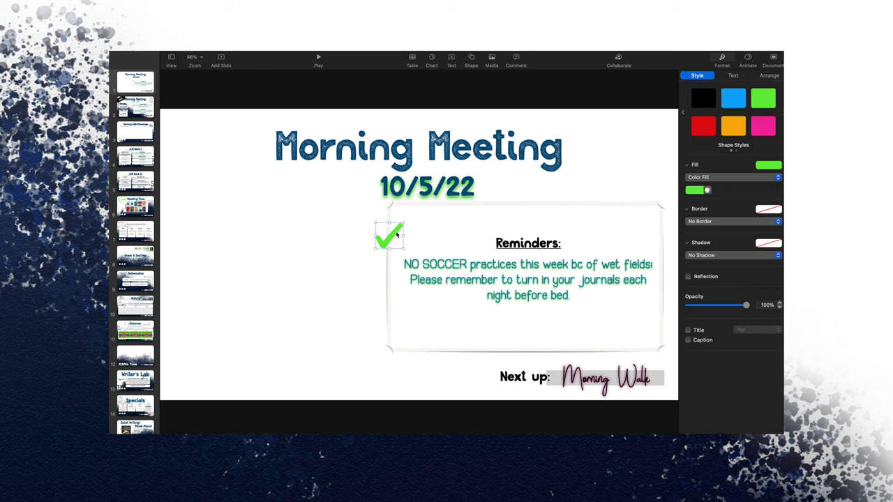
drag(399, 232, 412, 335)
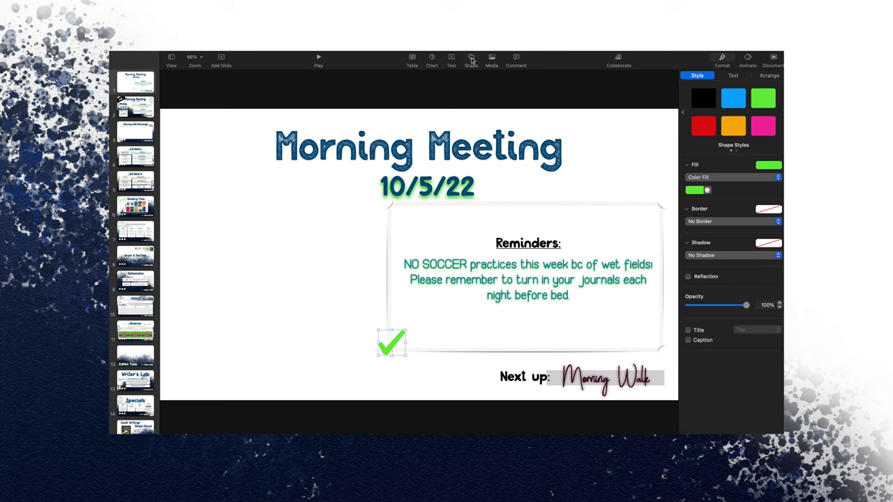
Step: Insert an X shape and place it beside the green check mark
click(471, 60)
click(470, 100)
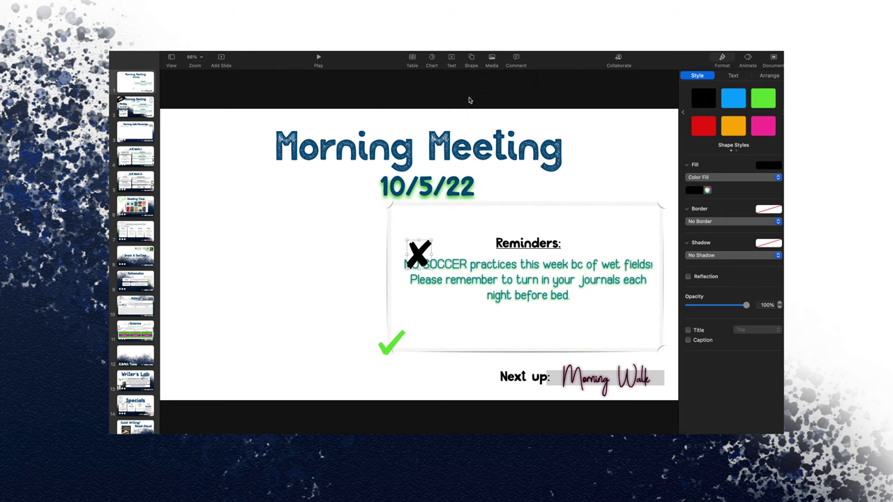
drag(428, 250, 357, 339)
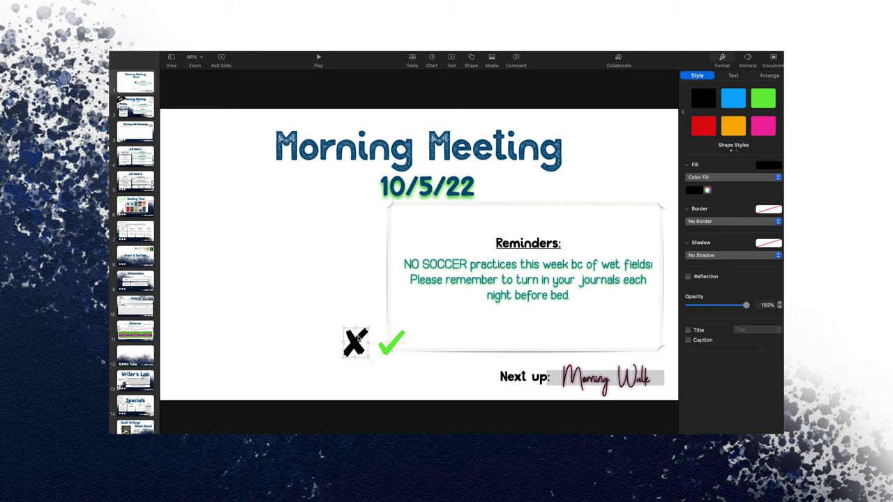
click(396, 342)
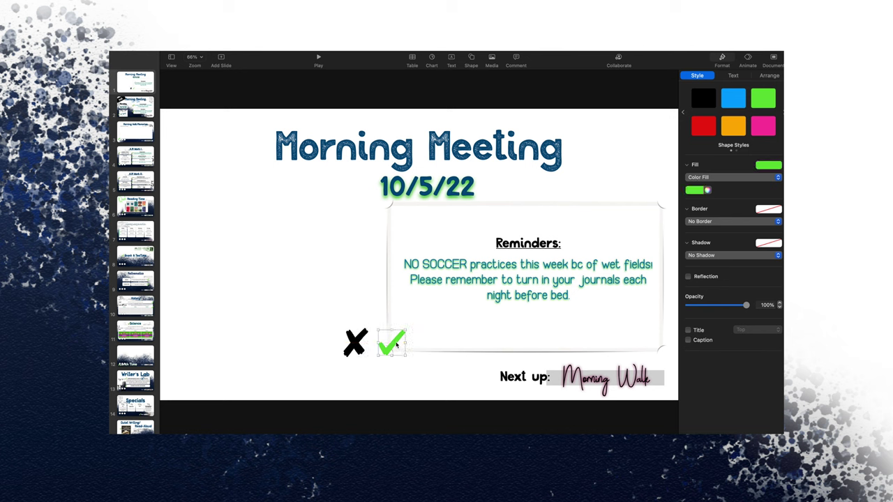
click(748, 59)
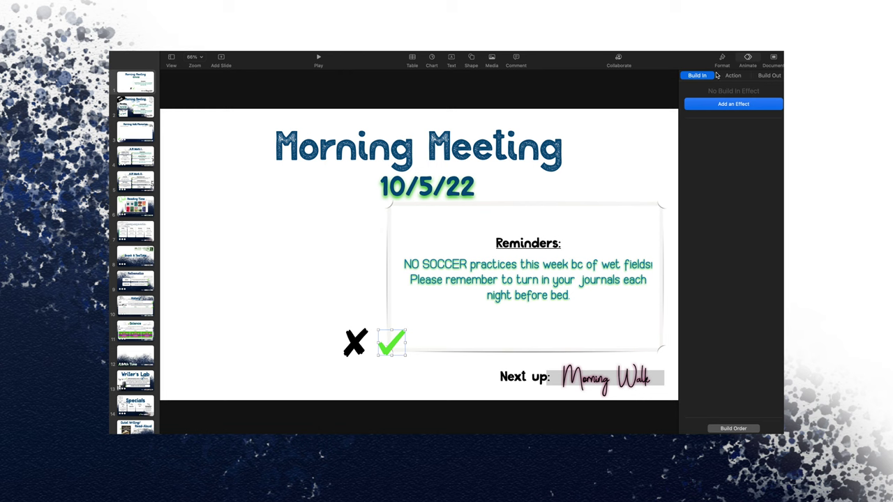
Step: Browse the Action, Build Out and Build In effects, previewing Appear, Blur and Compress on the check mark
click(729, 76)
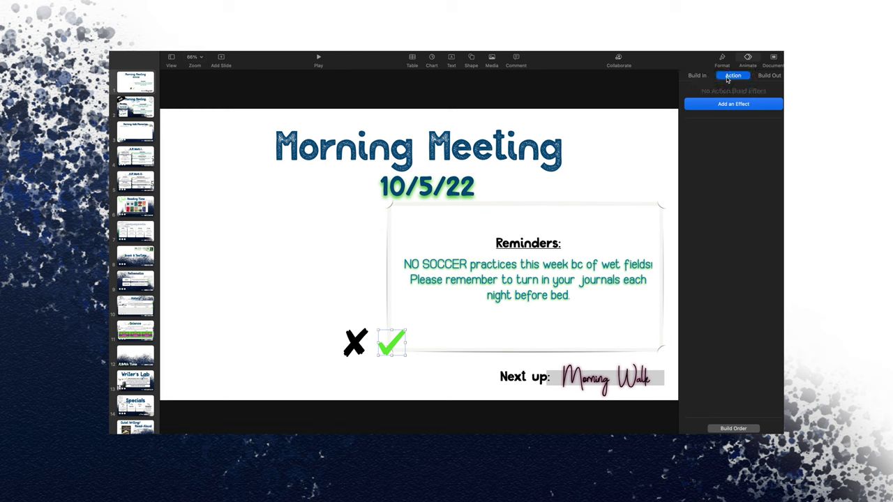
click(764, 79)
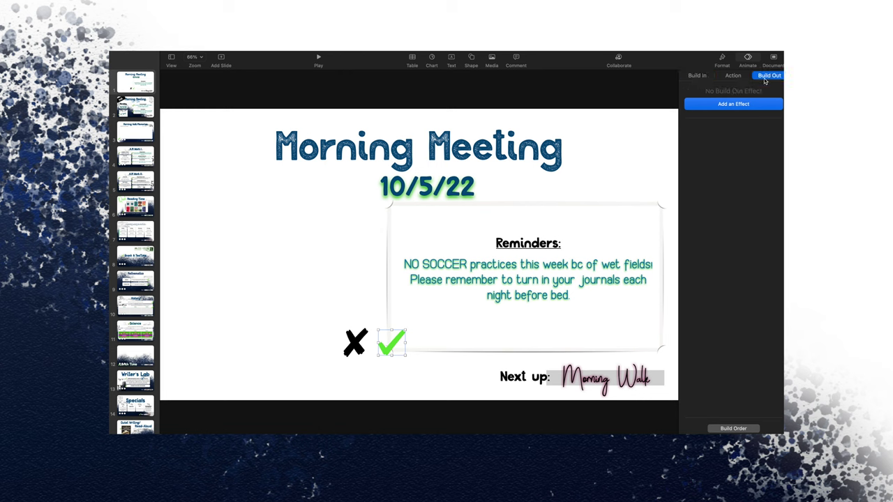
click(710, 77)
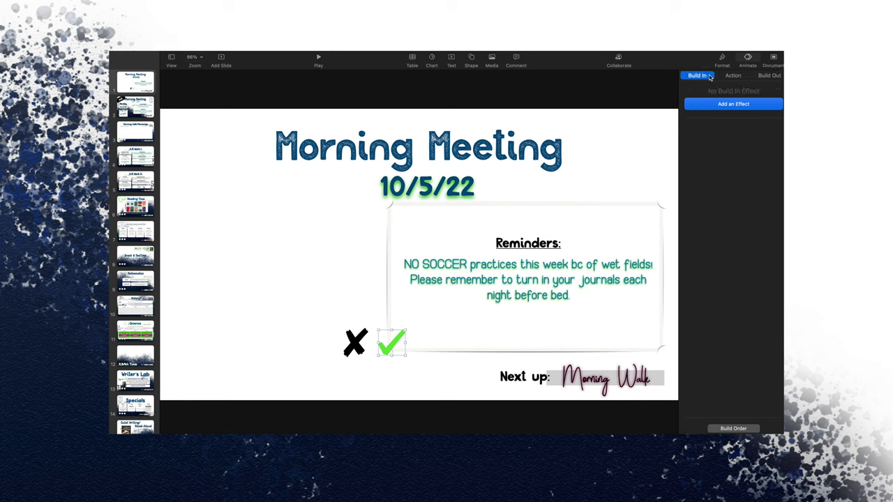
click(725, 104)
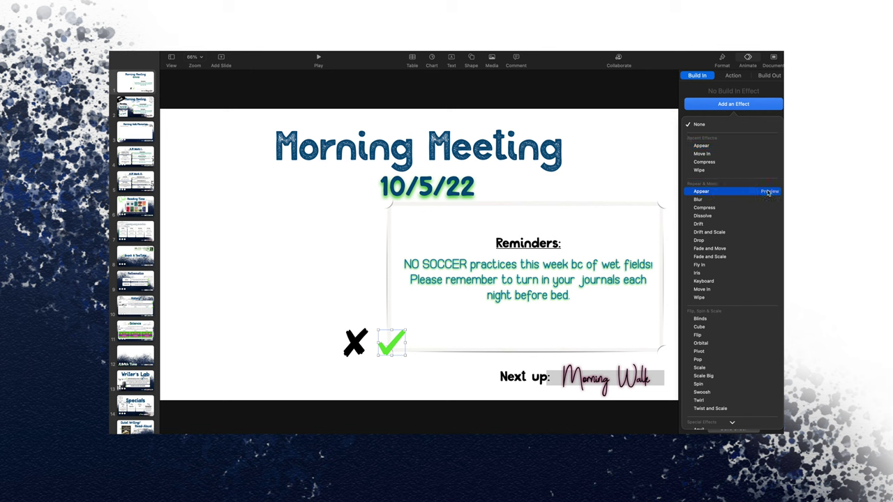
click(768, 192)
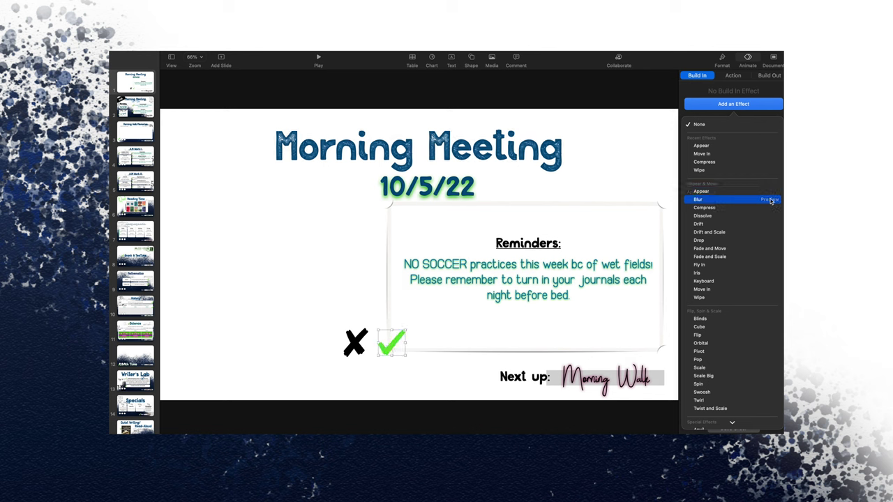
click(769, 199)
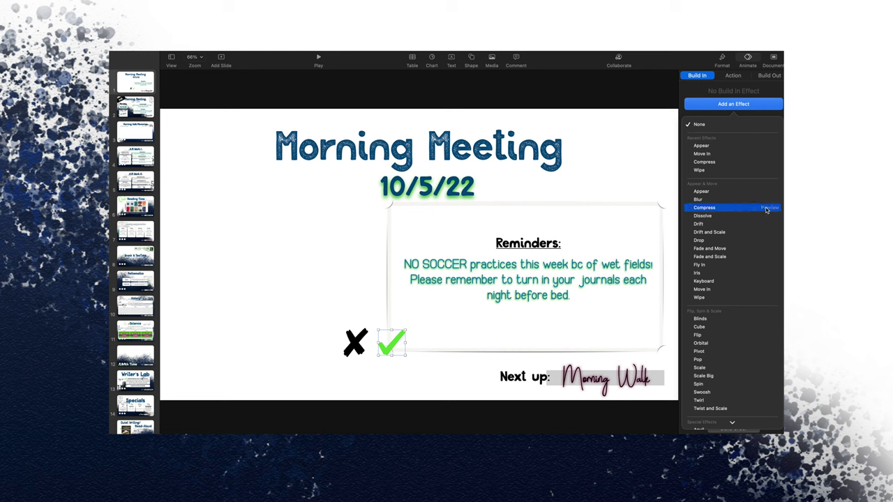
click(767, 208)
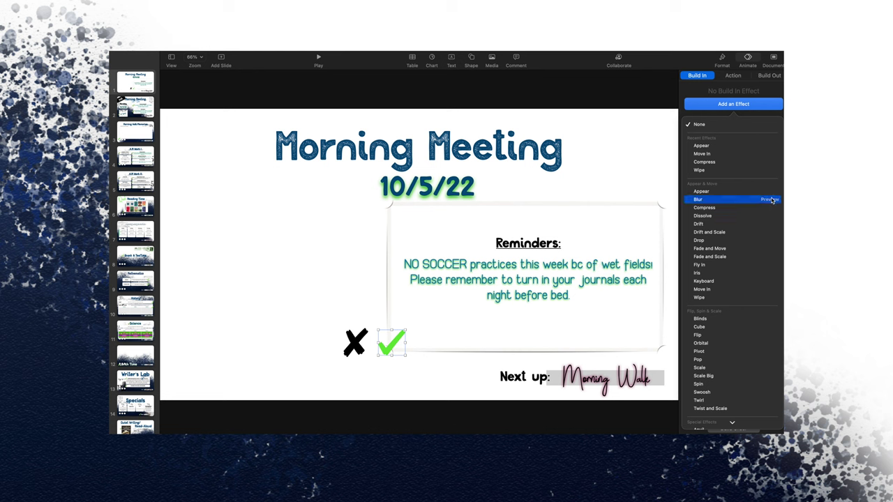
click(769, 200)
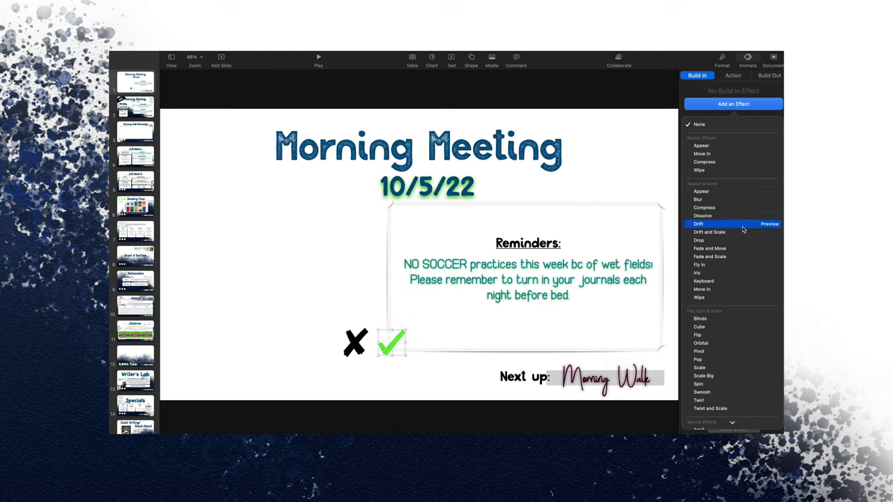
Step: Apply Appear as the check mark's entrance, keeping Text Animation By Object
click(724, 147)
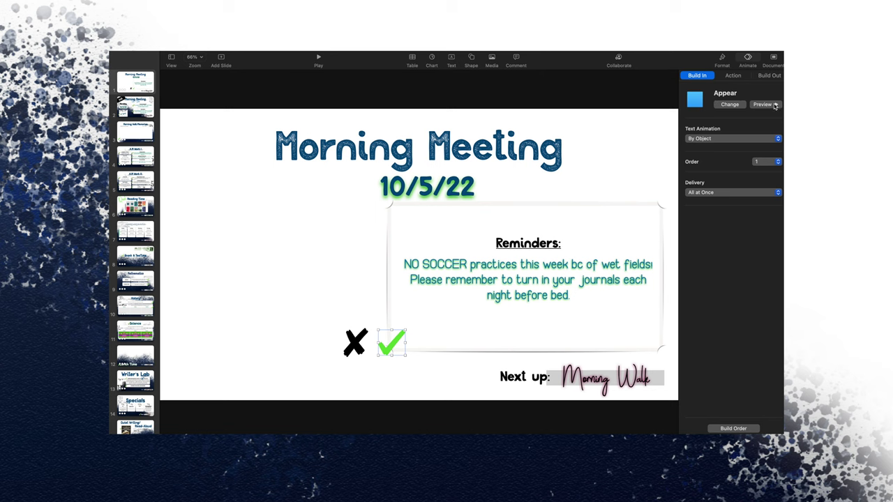
click(706, 141)
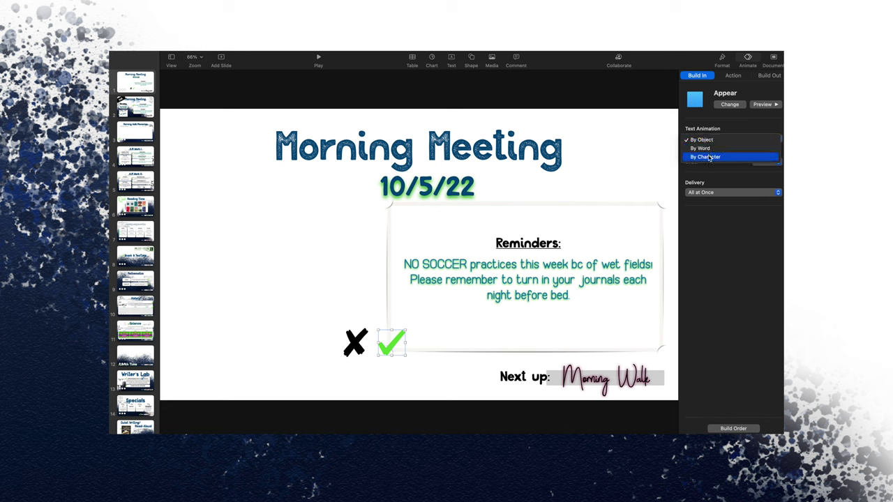
click(717, 141)
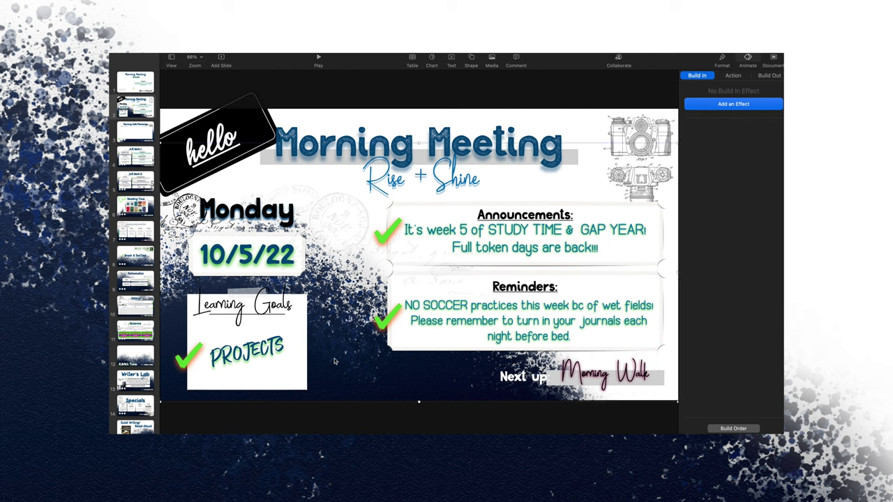
Step: Browse the Media photo library and close it without inserting anything
mouse_move(335, 361)
mouse_down()
mouse_move(372, 152)
mouse_move(511, 269)
mouse_move(591, 239)
mouse_move(418, 186)
mouse_move(252, 269)
mouse_move(308, 418)
mouse_move(463, 396)
mouse_move(352, 255)
mouse_move(314, 361)
mouse_move(319, 380)
mouse_move(359, 361)
mouse_move(333, 363)
mouse_up()
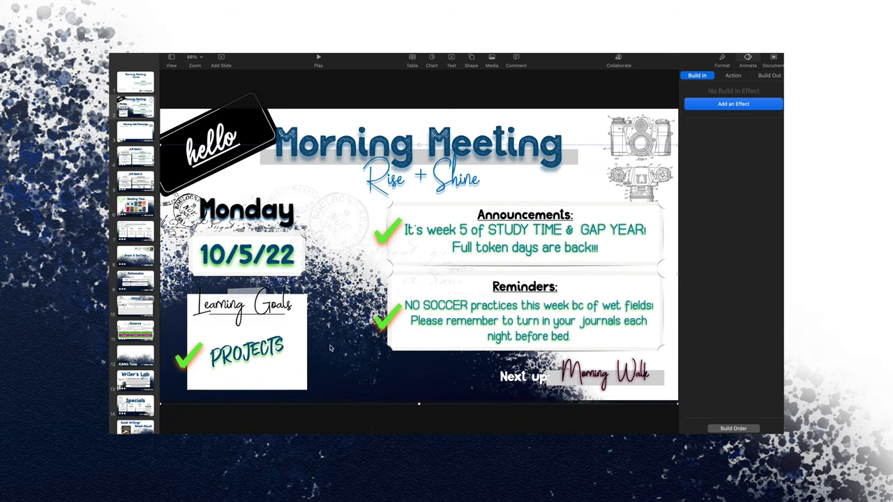
click(492, 58)
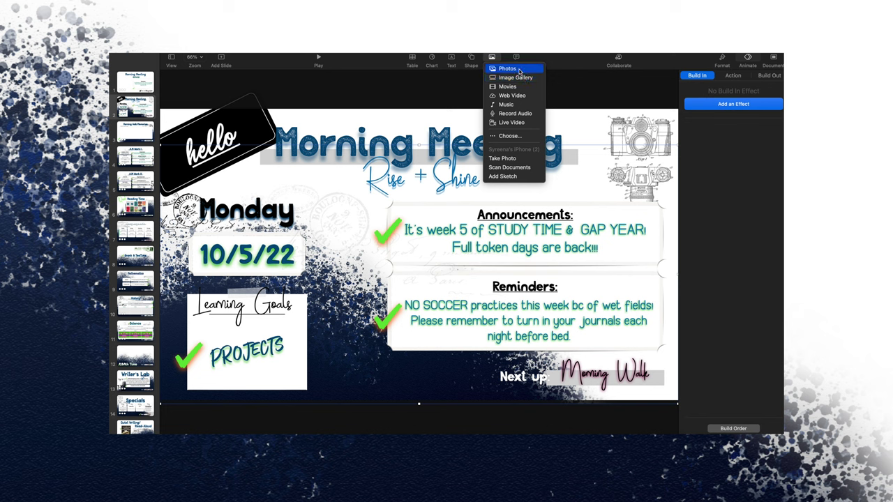
click(519, 71)
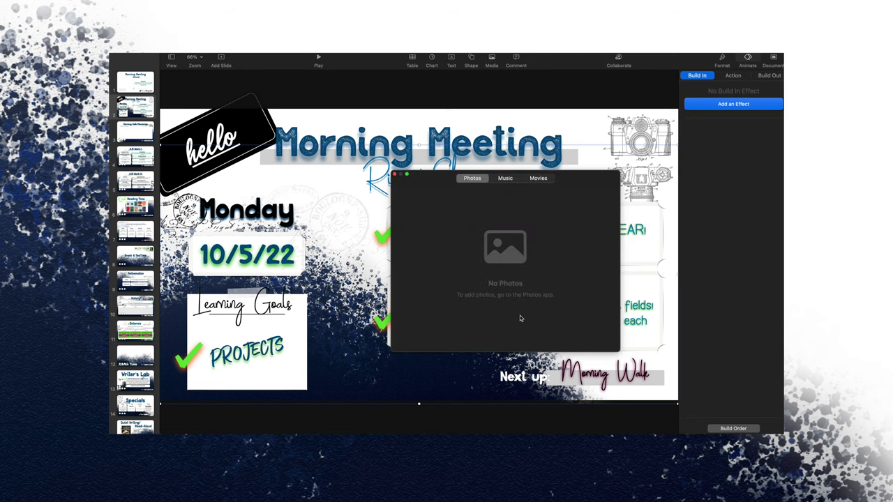
click(394, 175)
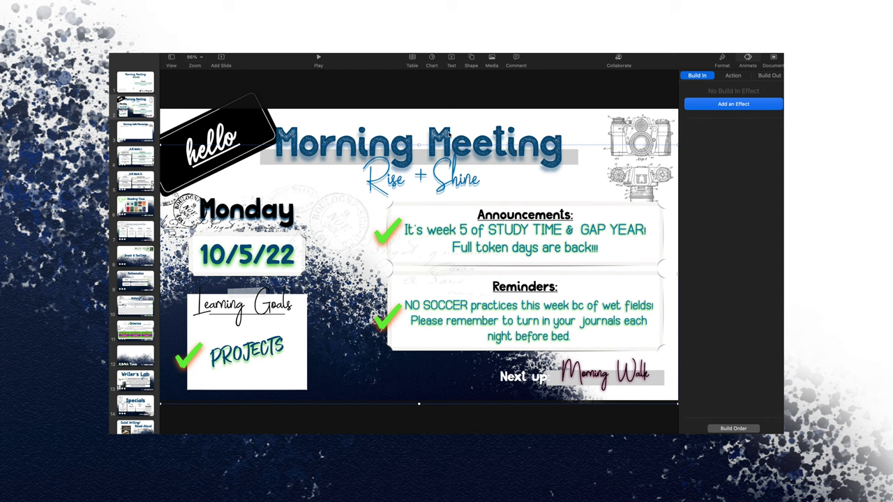
click(492, 57)
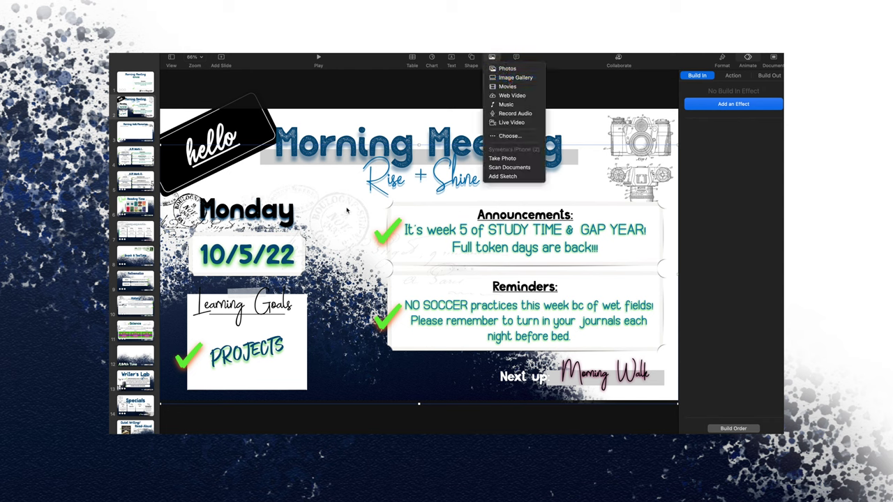
click(347, 215)
Step: On the Morning Walk/Memories slide, insert an image gallery positioned over the photo frame
click(127, 105)
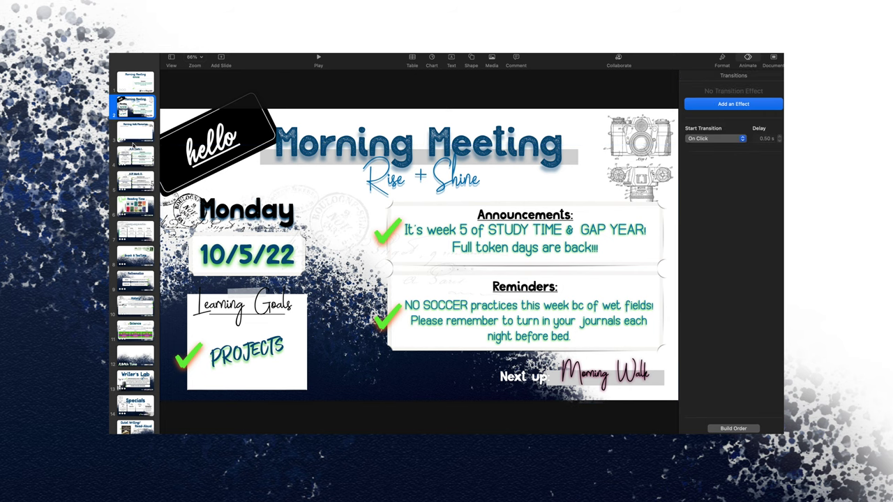
click(135, 133)
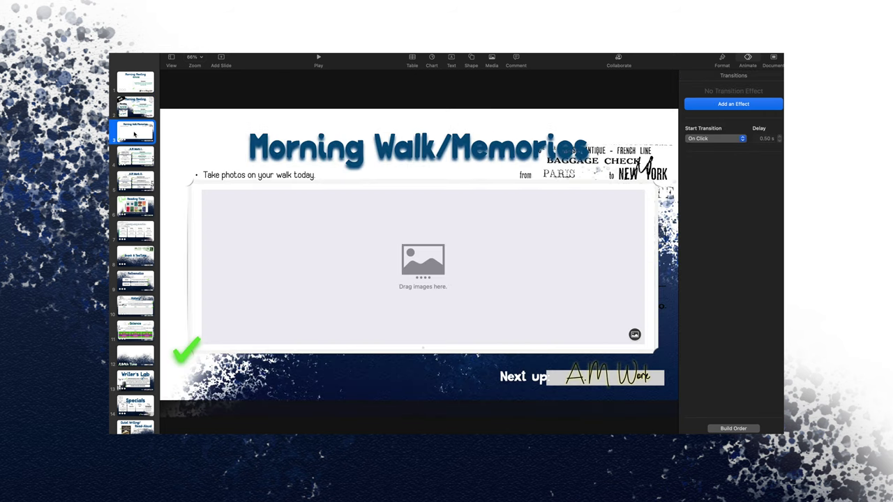
click(486, 217)
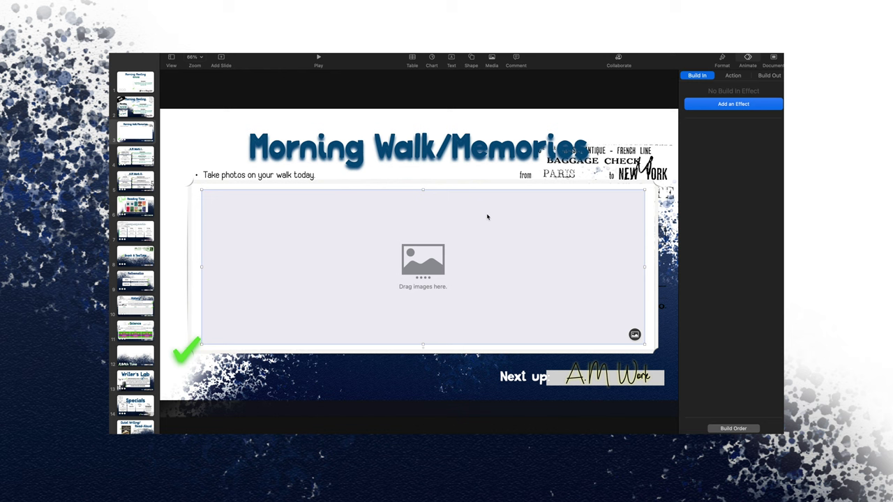
click(491, 58)
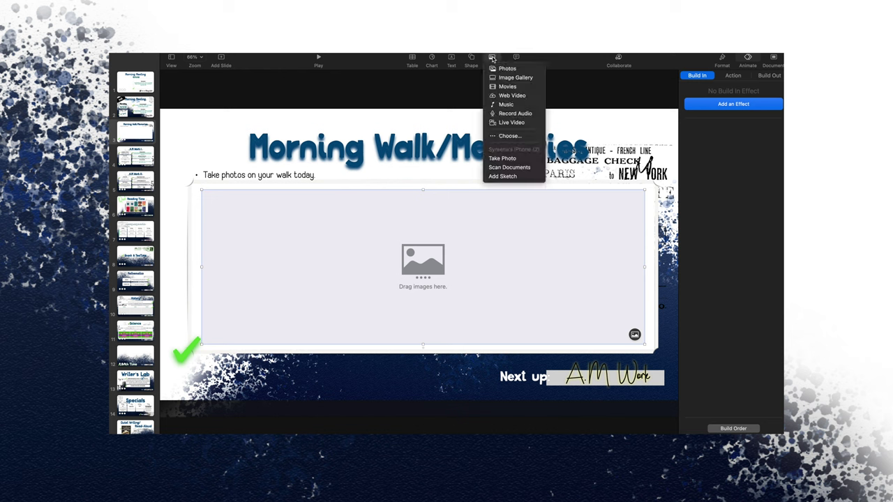
click(519, 80)
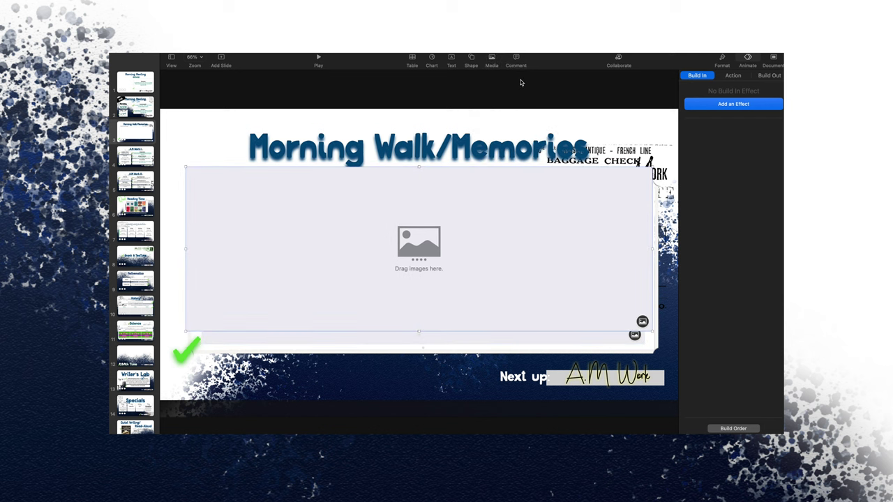
drag(483, 226, 488, 187)
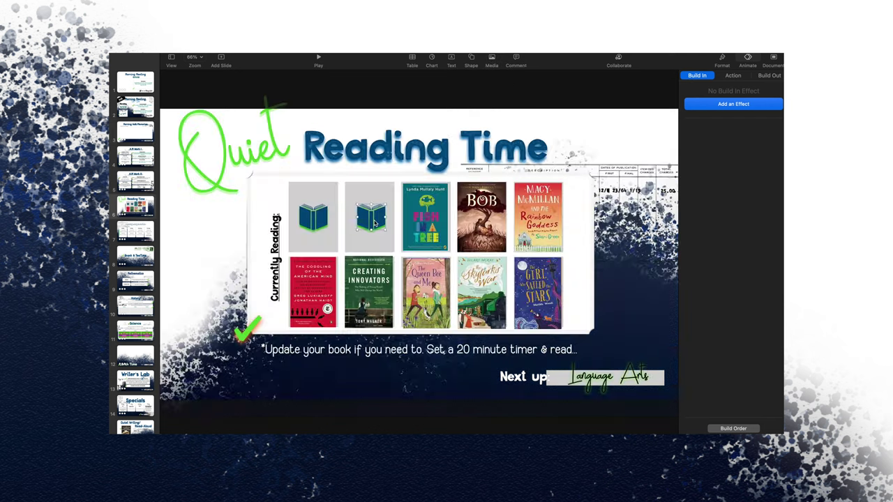
Step: Search the shape library for 'books', then close it
click(472, 59)
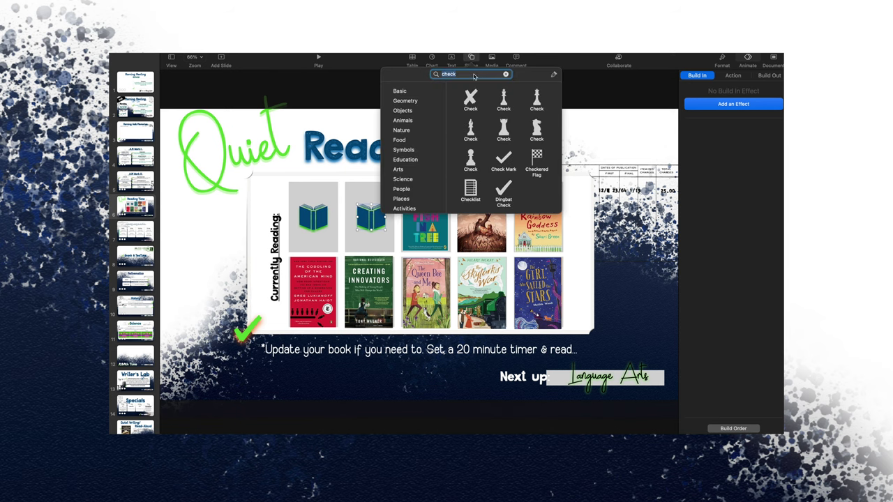
text(boop)
key(BackSpace)
text(ks)
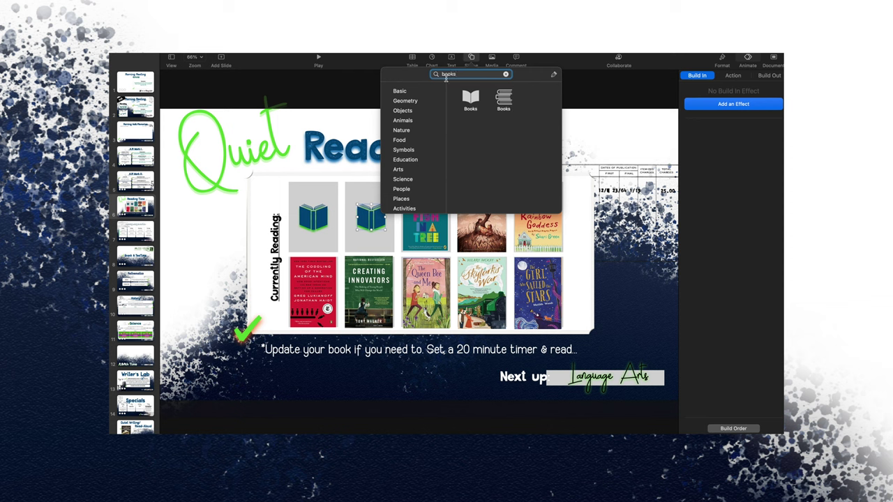
click(582, 198)
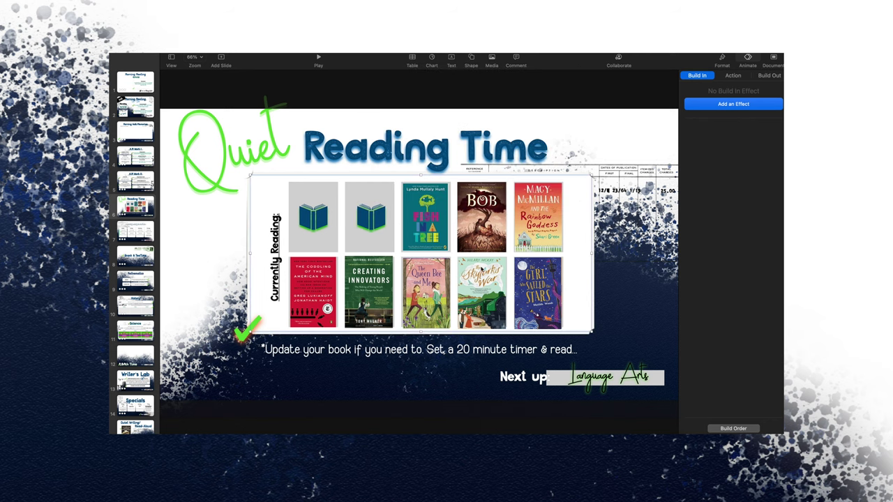
Step: Adjust the Fish in a Tree and Macy McMillan covers, then go to the Language Arts slide
click(431, 219)
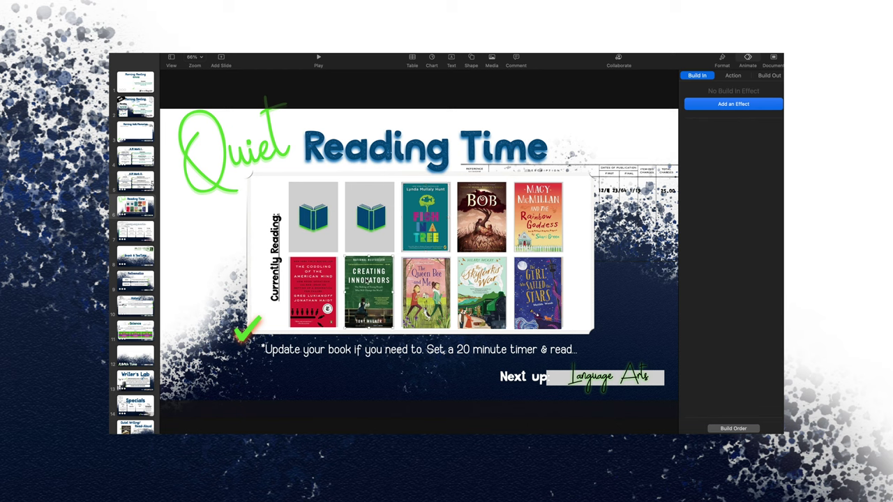
mouse_move(534, 224)
mouse_down()
mouse_move(580, 207)
mouse_move(535, 216)
mouse_move(548, 220)
mouse_up()
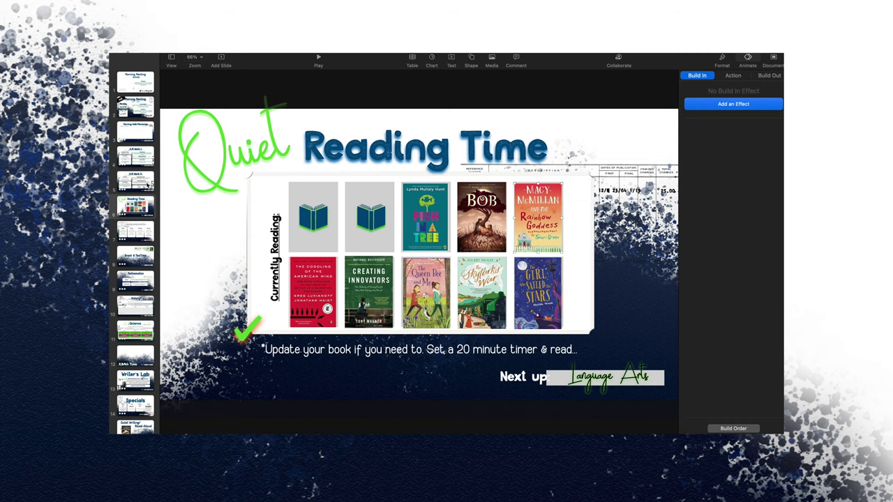
click(143, 228)
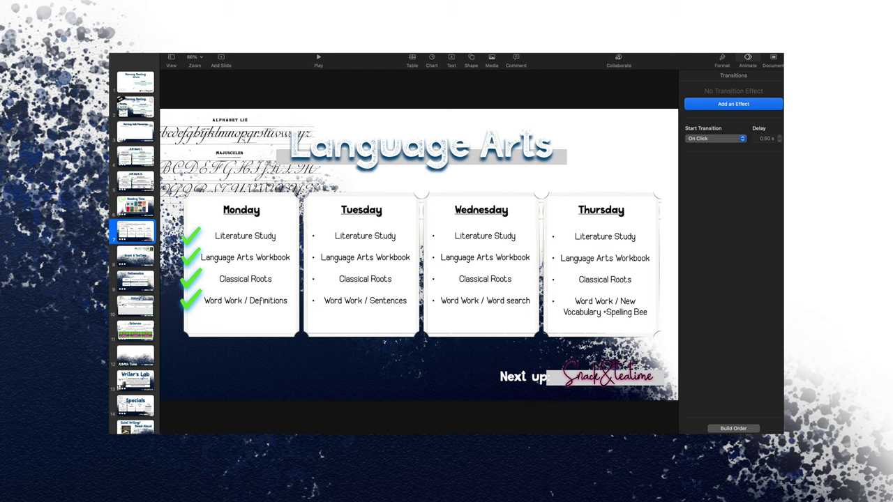
Step: Open the Snack & TeaTime slide and select its title and POST CARD image
click(142, 255)
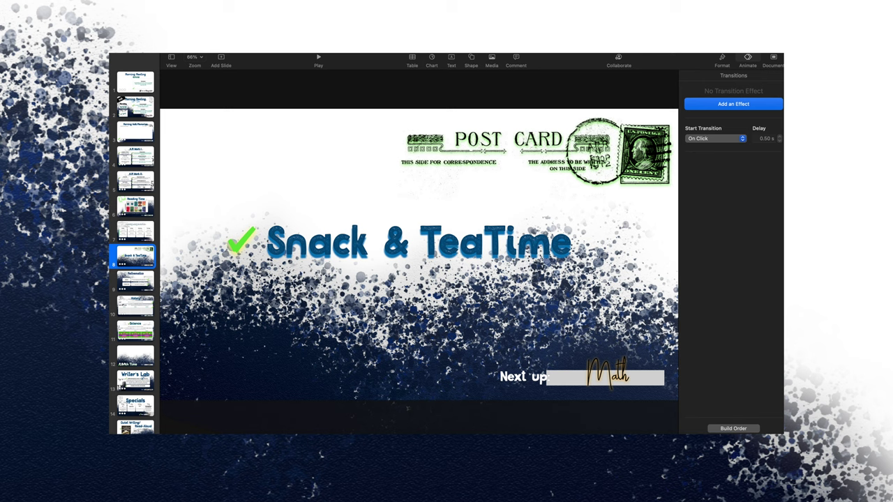
click(520, 247)
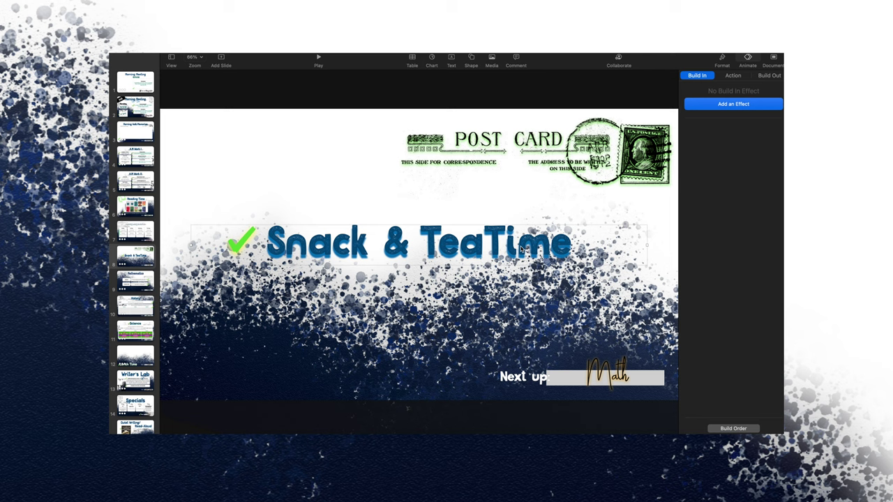
click(617, 171)
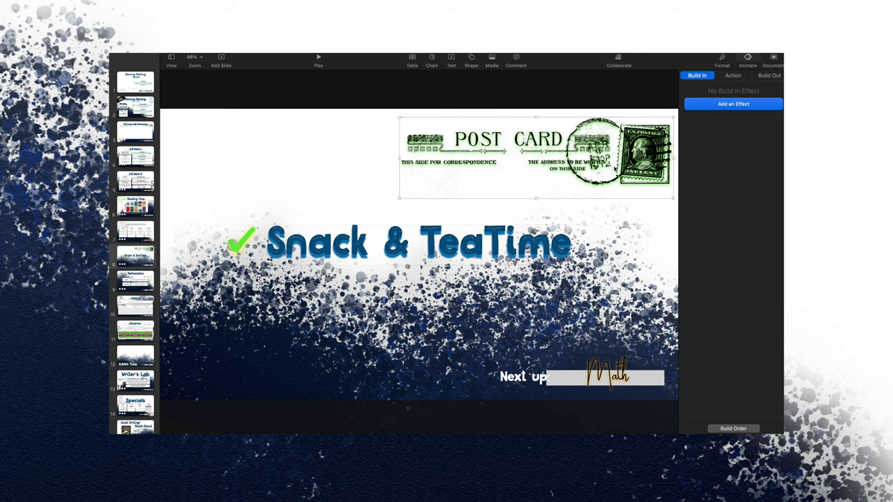
Step: On the History slide, select each of the three students' video boxes, then move to Science
click(136, 305)
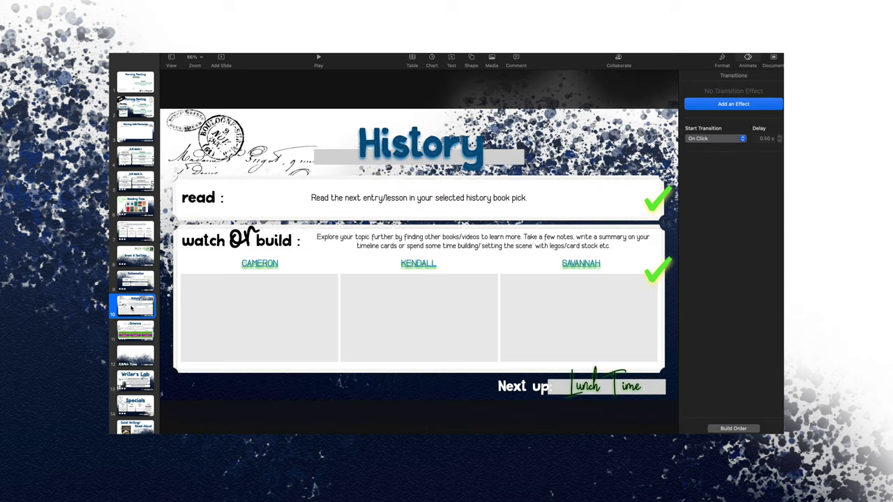
click(267, 319)
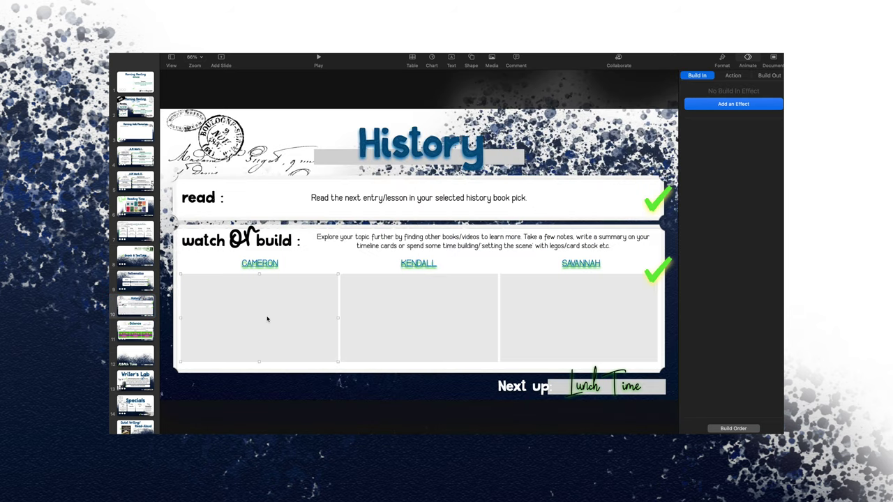
click(429, 295)
click(554, 302)
click(140, 326)
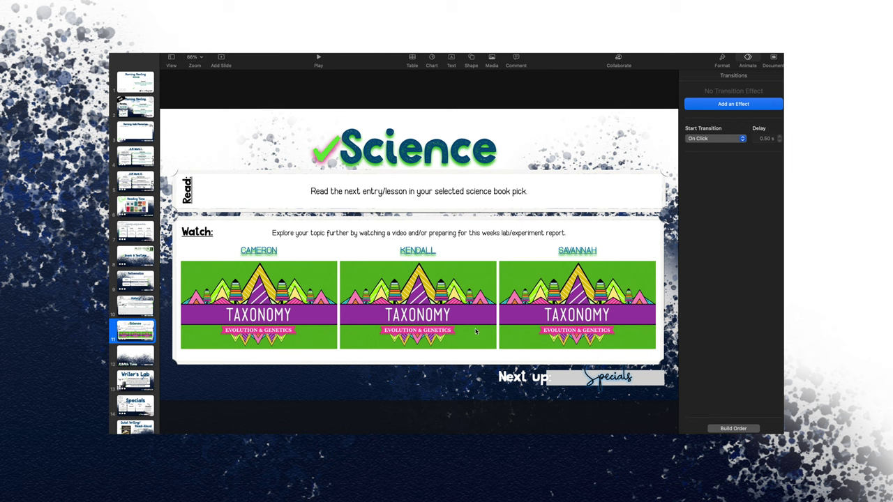
click(481, 287)
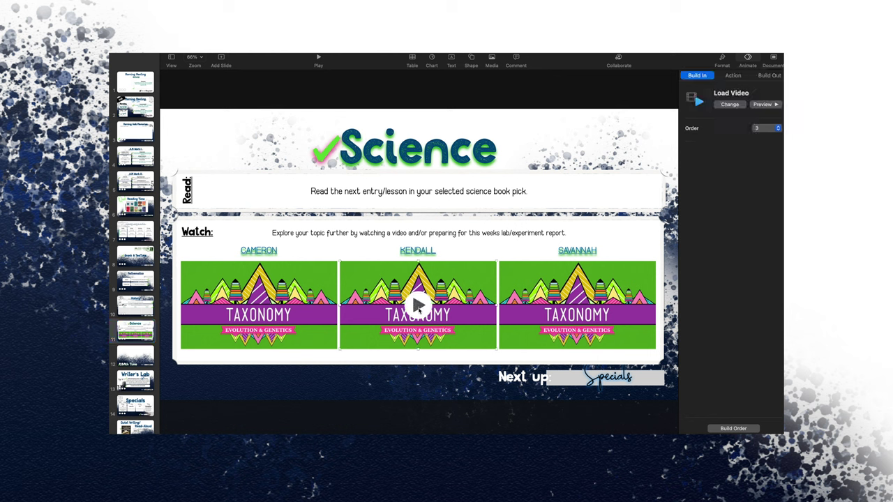
click(417, 304)
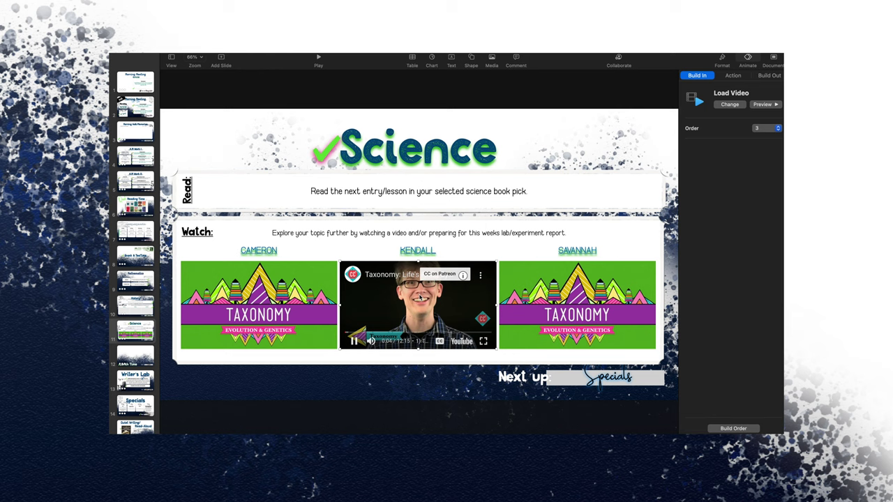
click(396, 318)
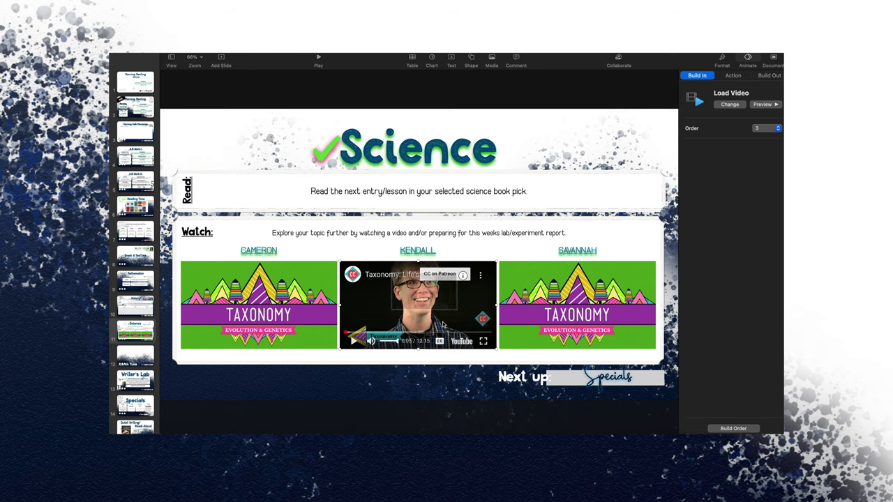
click(493, 60)
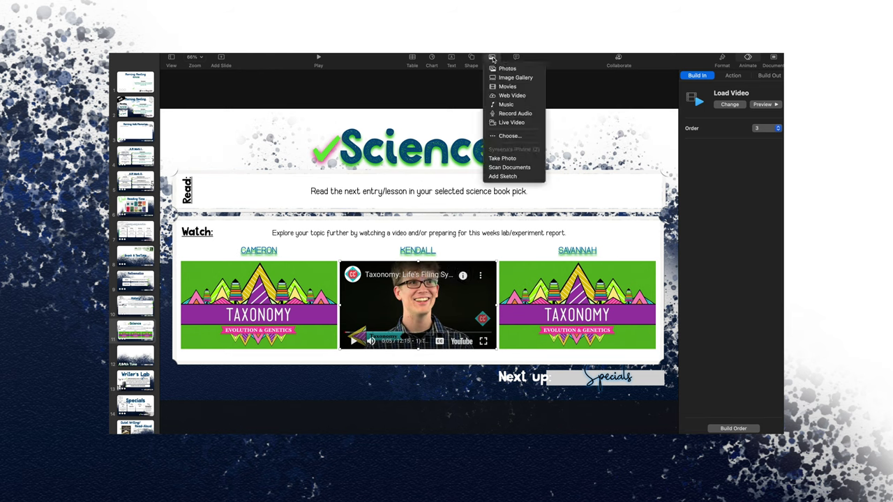
click(528, 96)
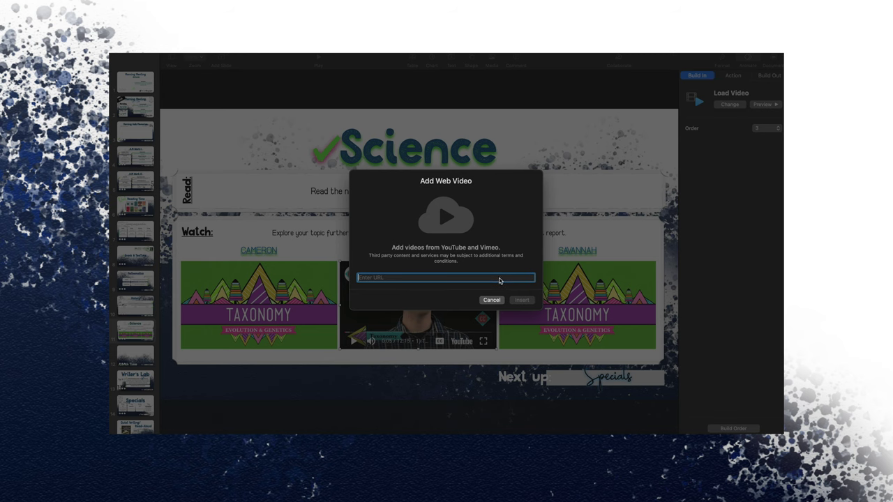
click(491, 300)
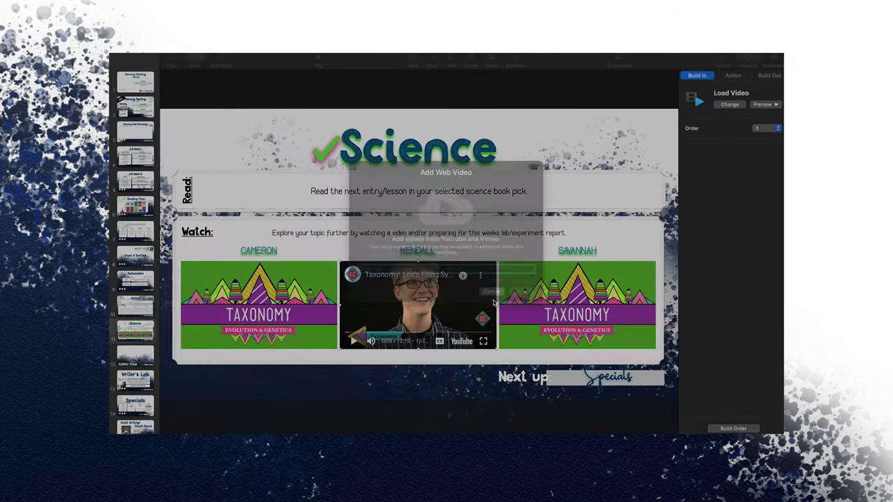
click(487, 274)
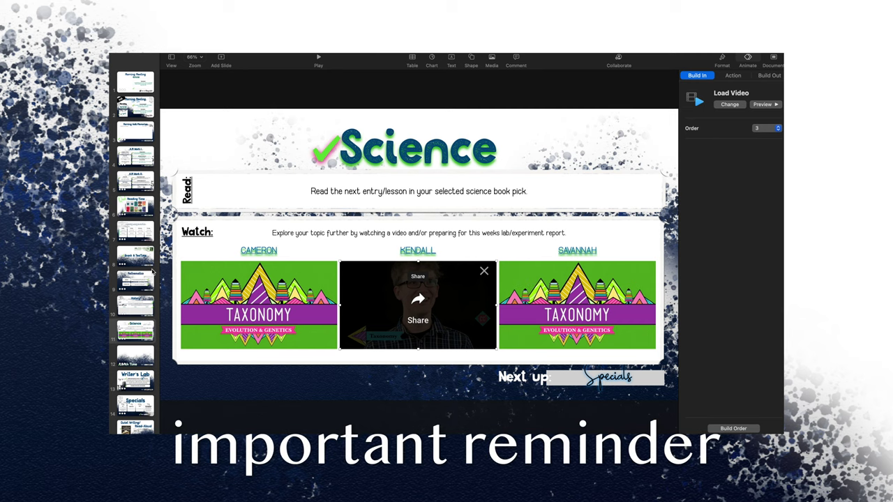
Step: Step through Lunch Time, Writer's Lab, Specials and Quiet Writing/Read-Aloud to the End-of-Day Meeting slide
click(136, 355)
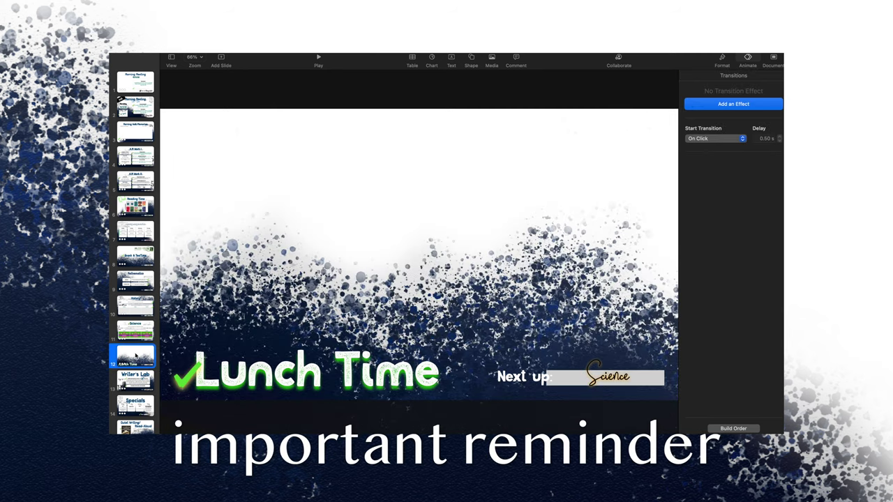
scroll(136, 356, down, 2)
click(136, 352)
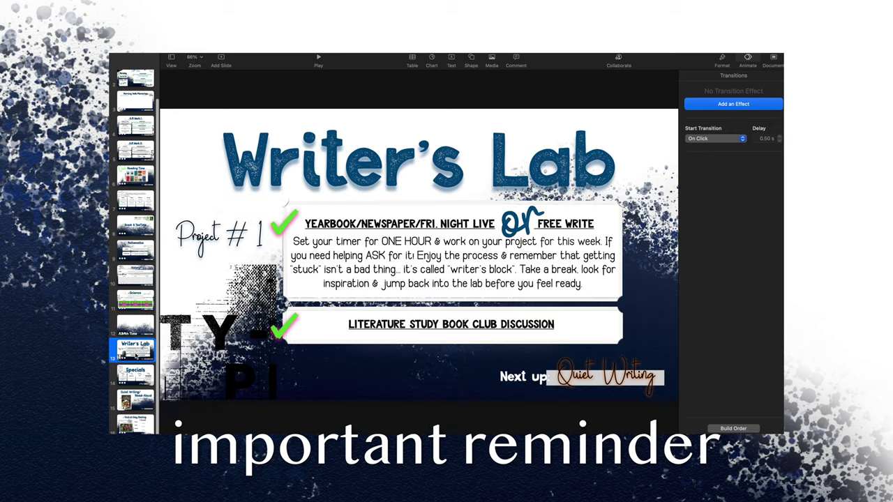
click(139, 375)
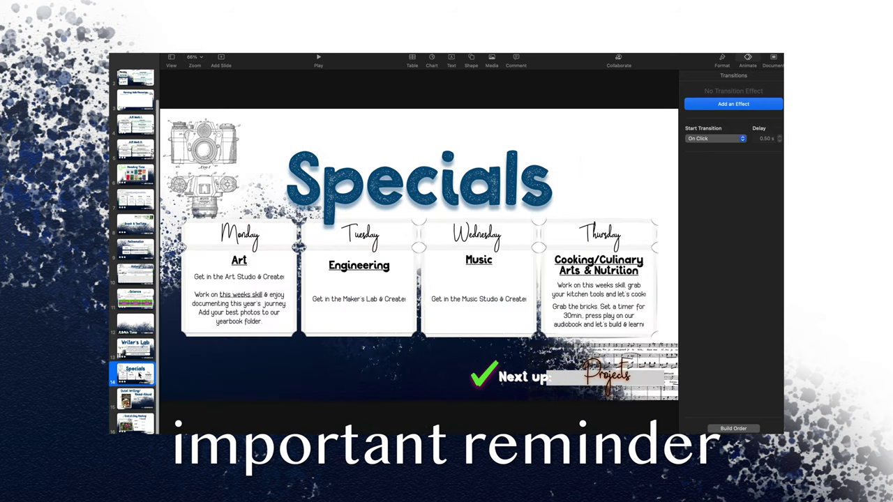
click(138, 396)
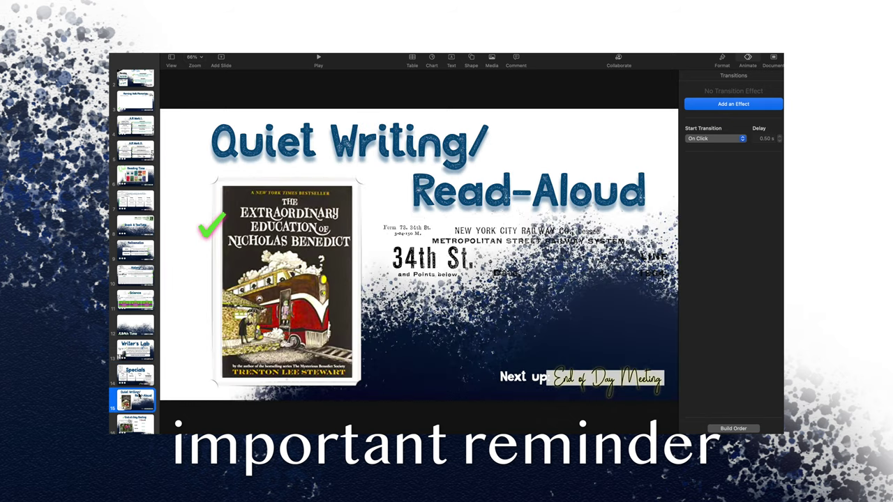
click(141, 422)
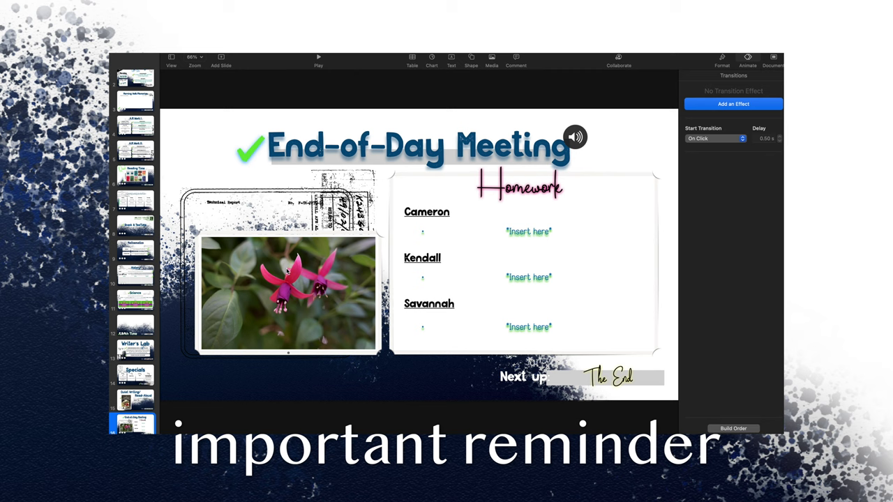
Step: Select the flower photo and insert an empty image gallery on the slide
click(347, 281)
click(493, 59)
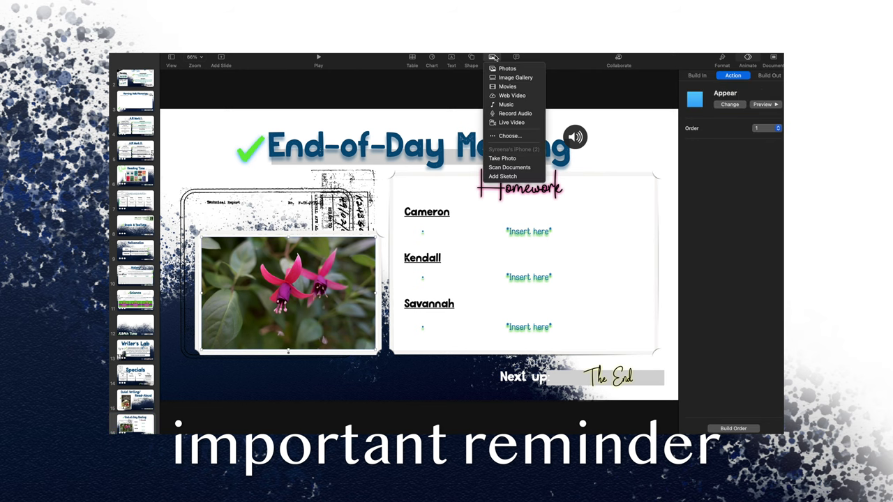
click(530, 78)
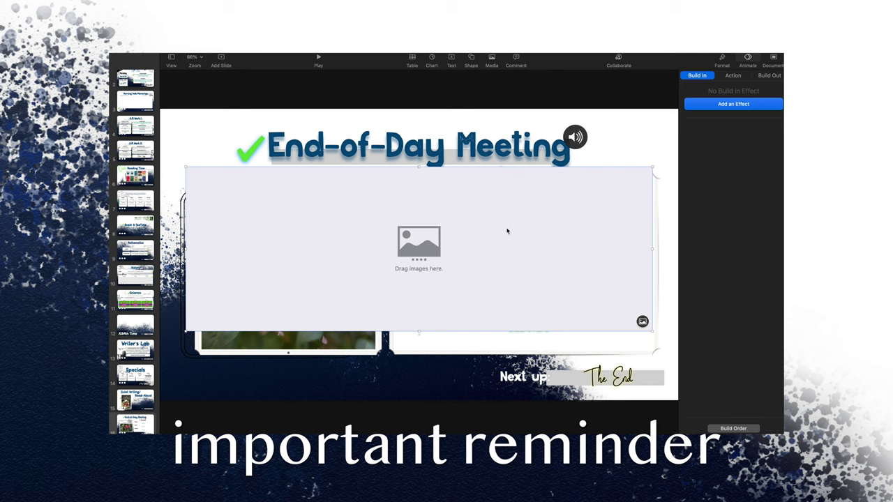
Step: Review the flower photo's Format, Document, Animate and Arrange panes, then select the audio clip
click(276, 298)
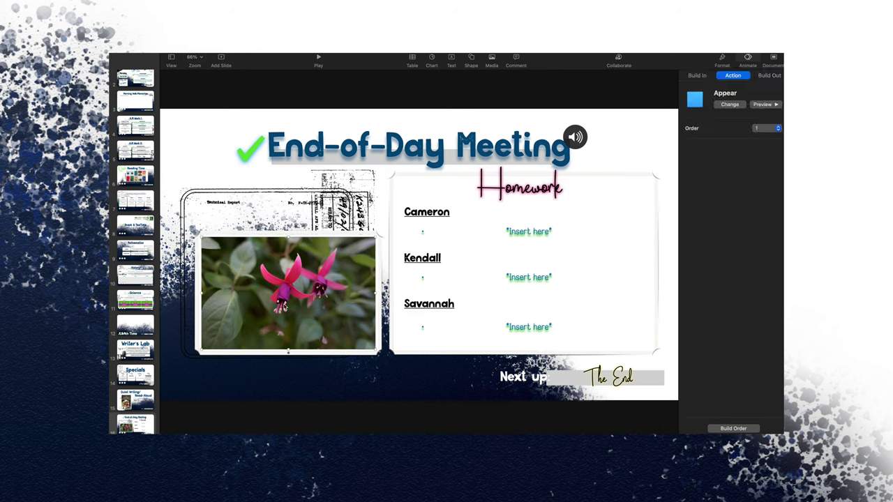
click(722, 60)
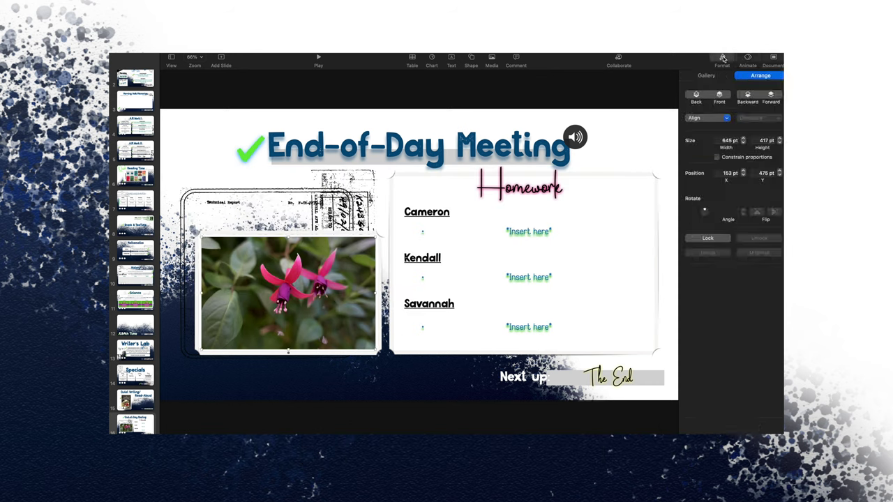
click(771, 59)
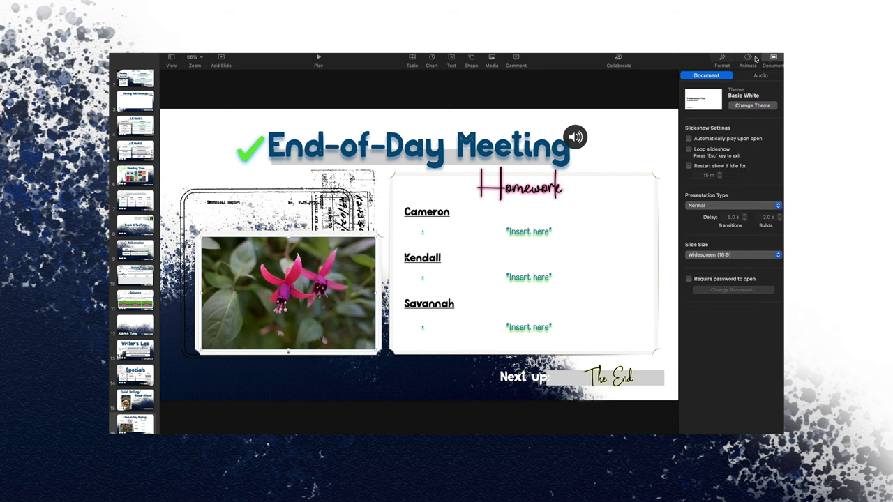
click(747, 59)
click(726, 59)
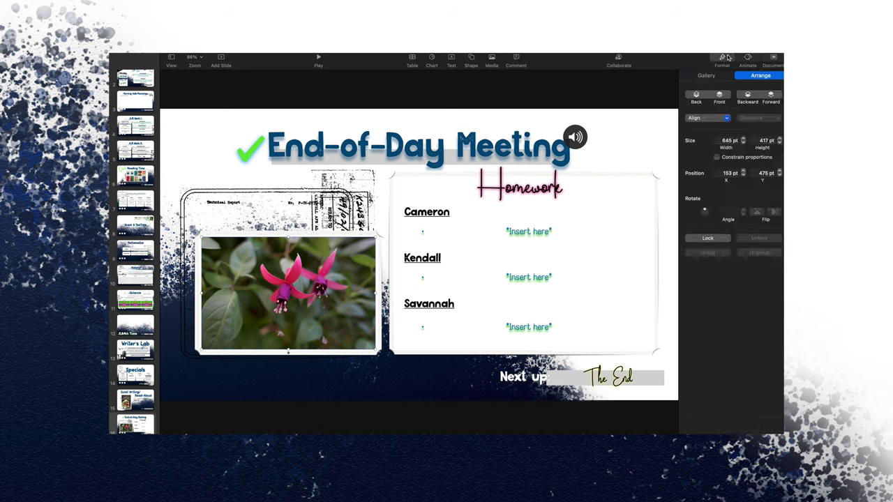
click(463, 304)
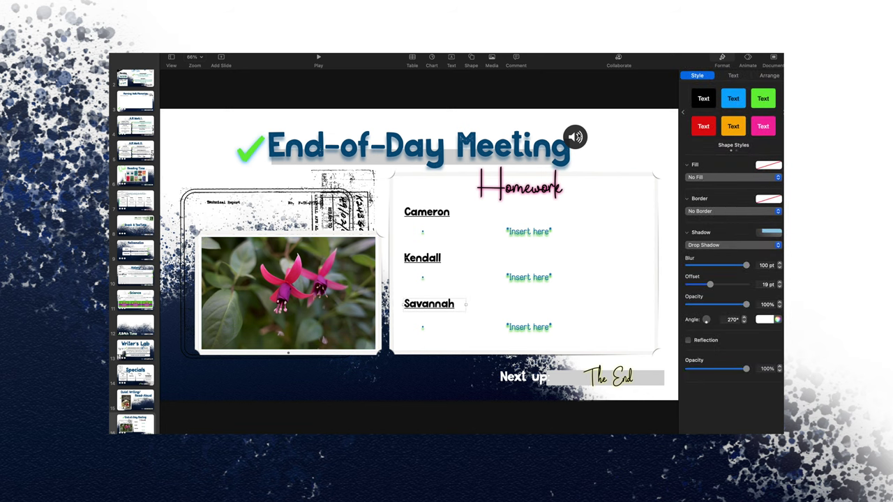
click(577, 138)
click(492, 59)
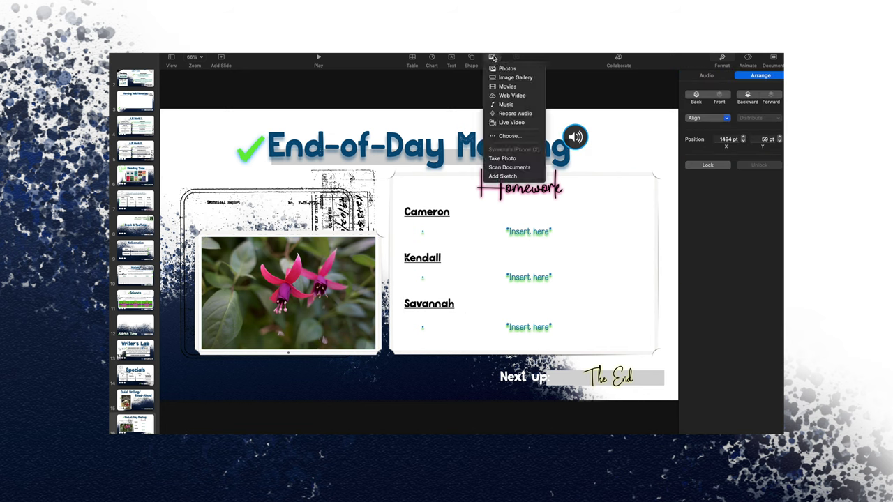
Step: Browse the Music library and close it without adding a song
click(535, 106)
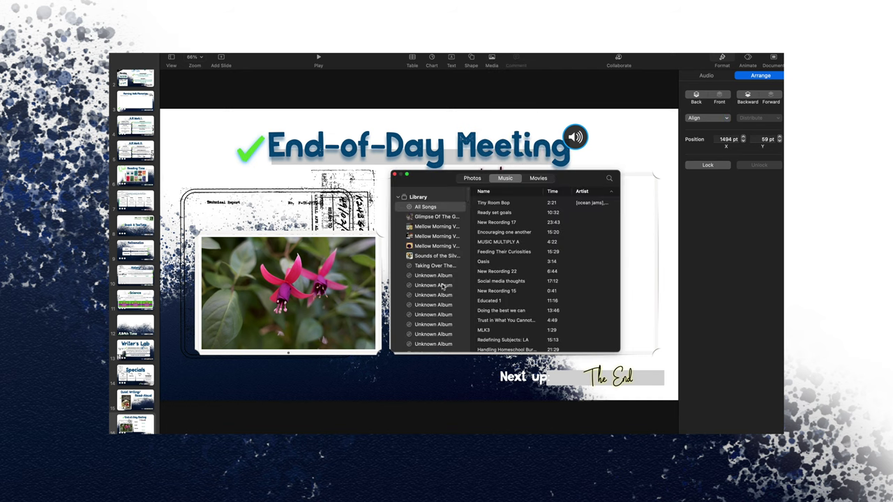
scroll(501, 293, down, 15)
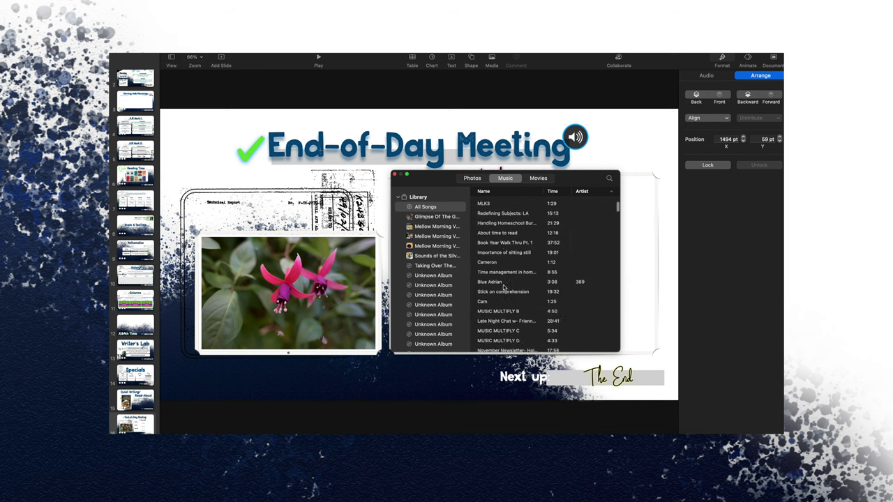
scroll(504, 287, down, 15)
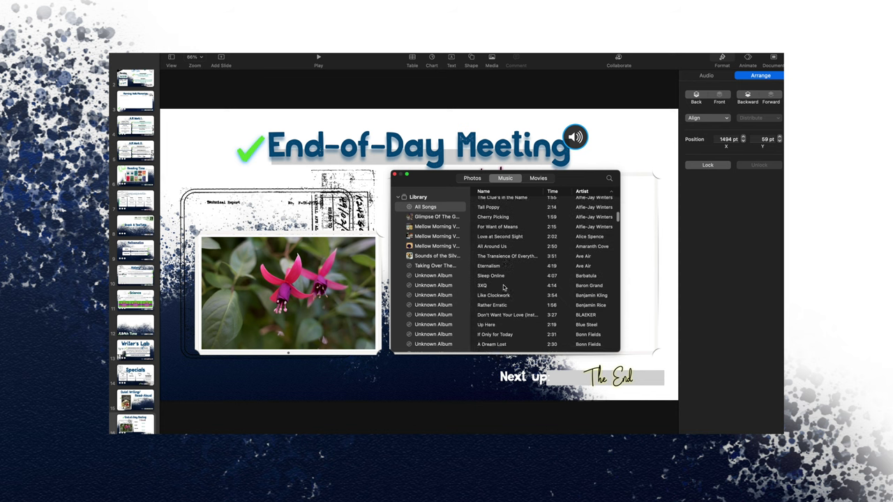
click(395, 175)
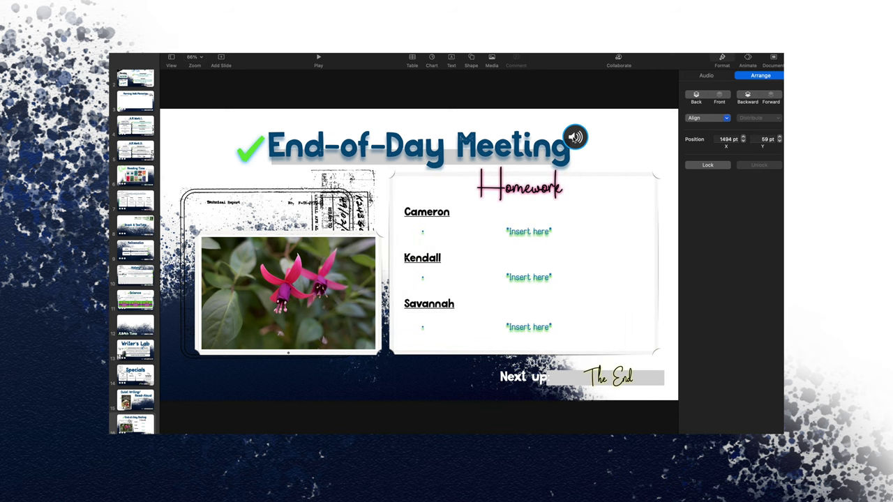
Step: Play and stop the slide's audio clip, then start Record Audio from Media
click(574, 137)
click(576, 138)
click(491, 60)
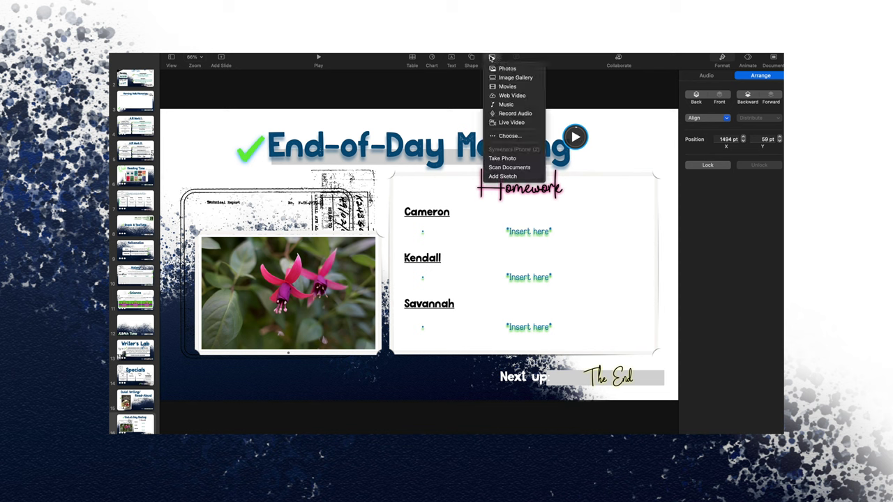
click(520, 115)
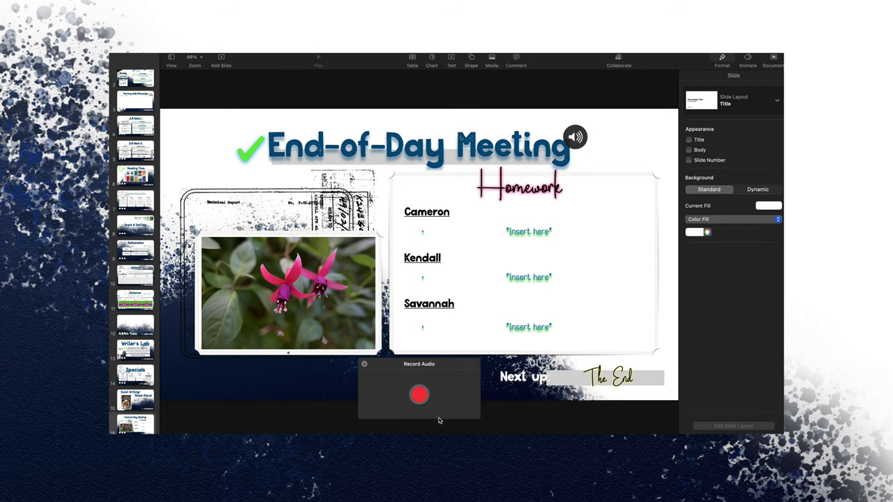
Step: Close the audio recorder, pass through Outline view, and switch the deck to Light Table view
click(364, 365)
click(171, 57)
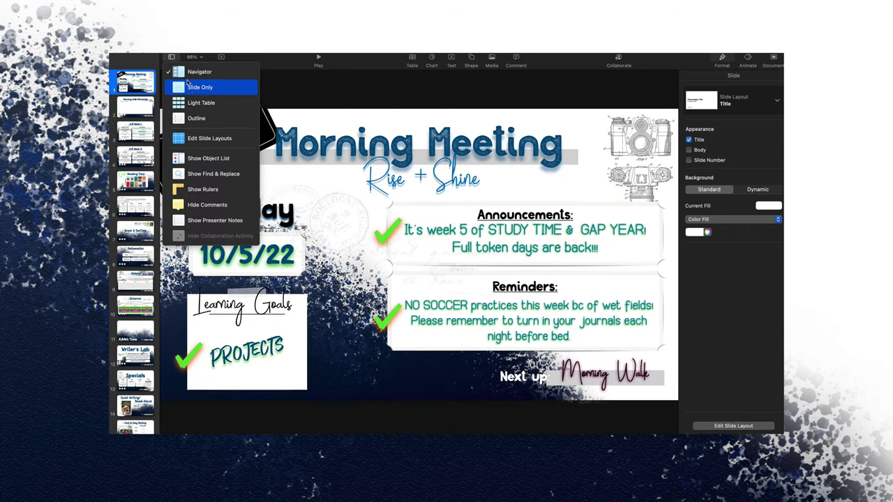
click(192, 119)
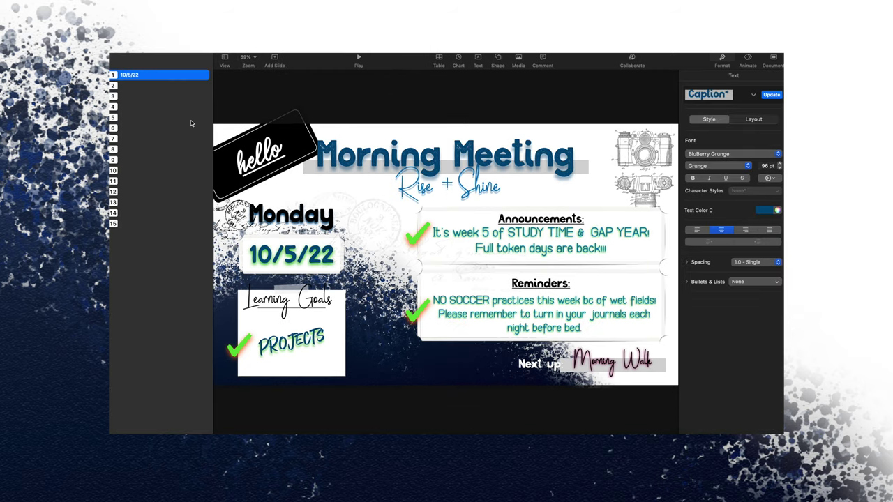
click(224, 59)
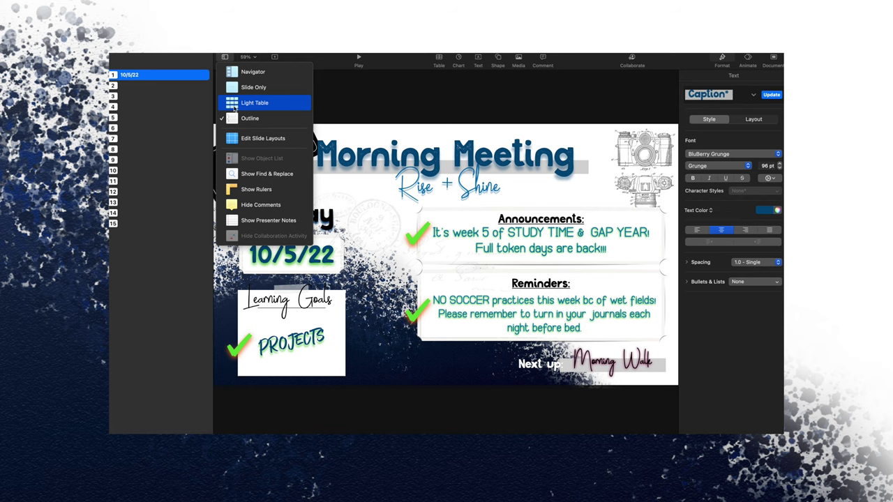
click(233, 107)
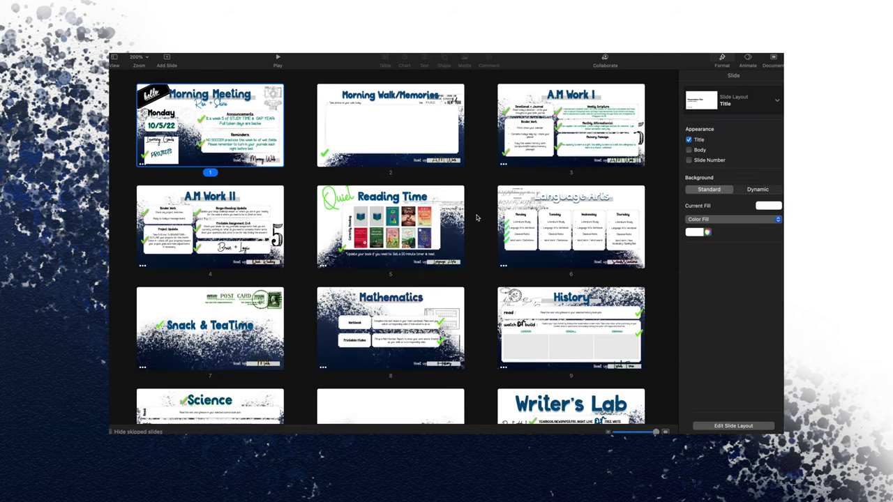
Step: Shrink the Light Table thumbnails to about 168% so all 15 slides fit in four columns
scroll(477, 217, down, 2)
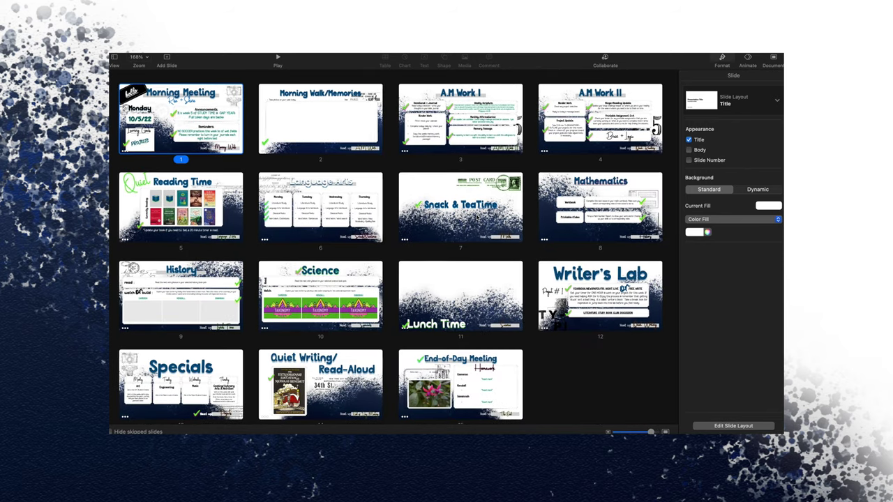